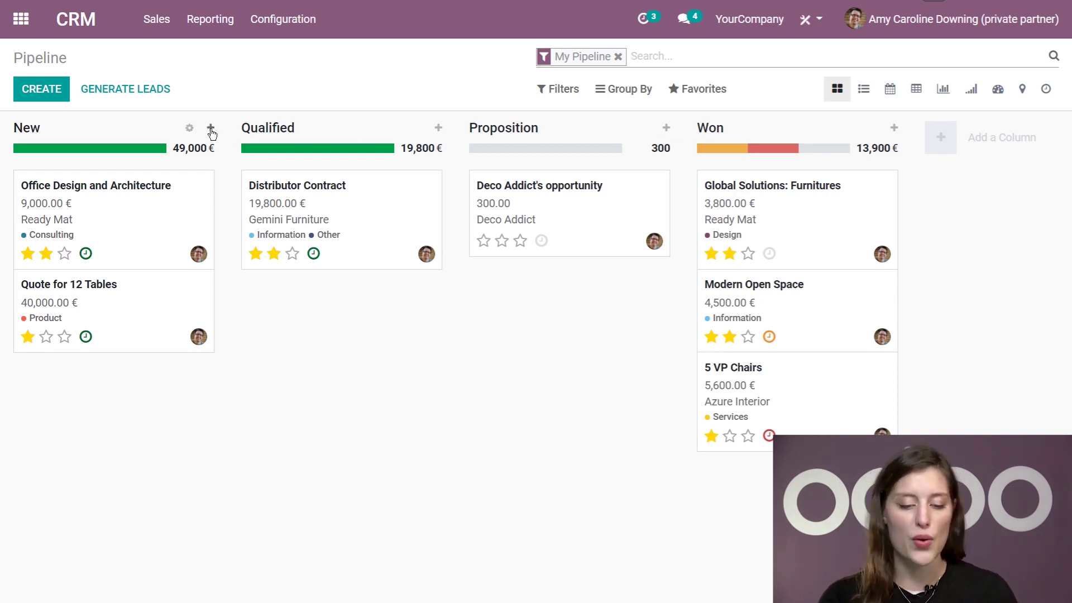
# Start a new opportunity for Azure Interior in the New stage and fill in the contact's phone number.
pyautogui.click(42, 90)
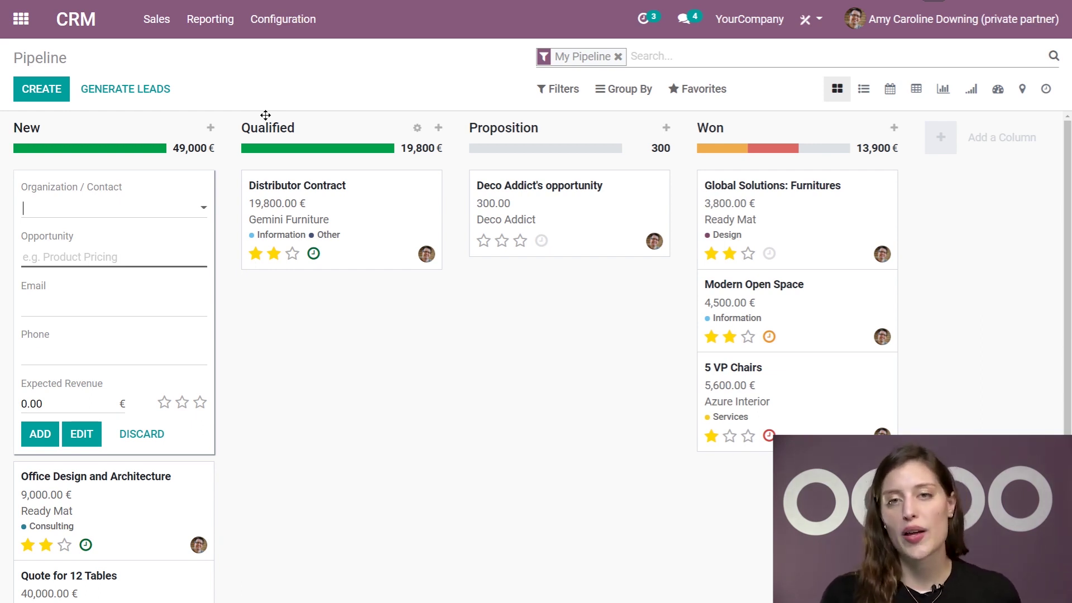
pyautogui.click(85, 208)
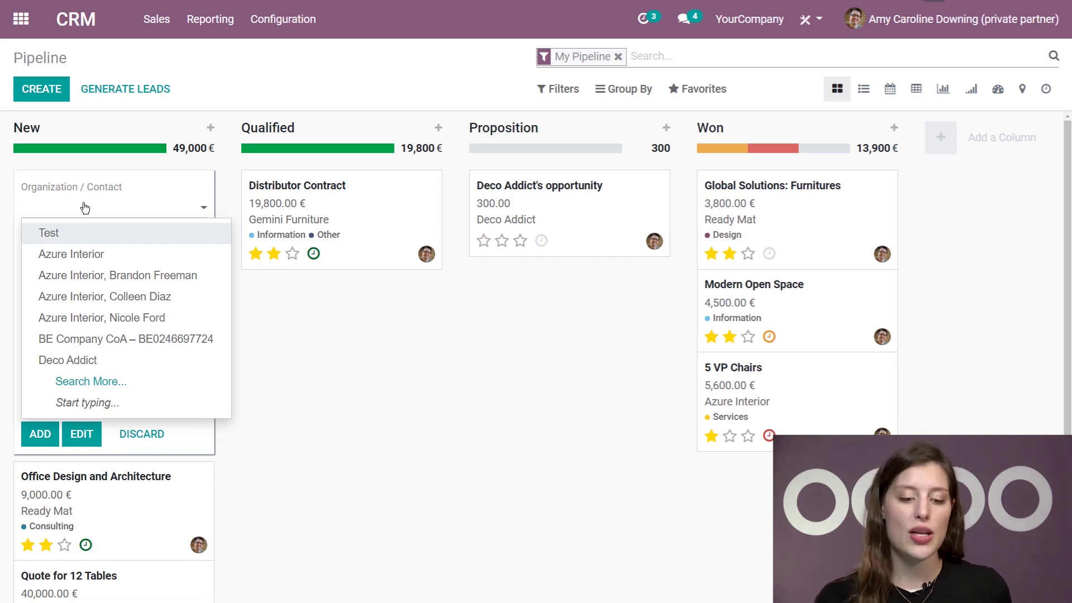
pyautogui.click(115, 254)
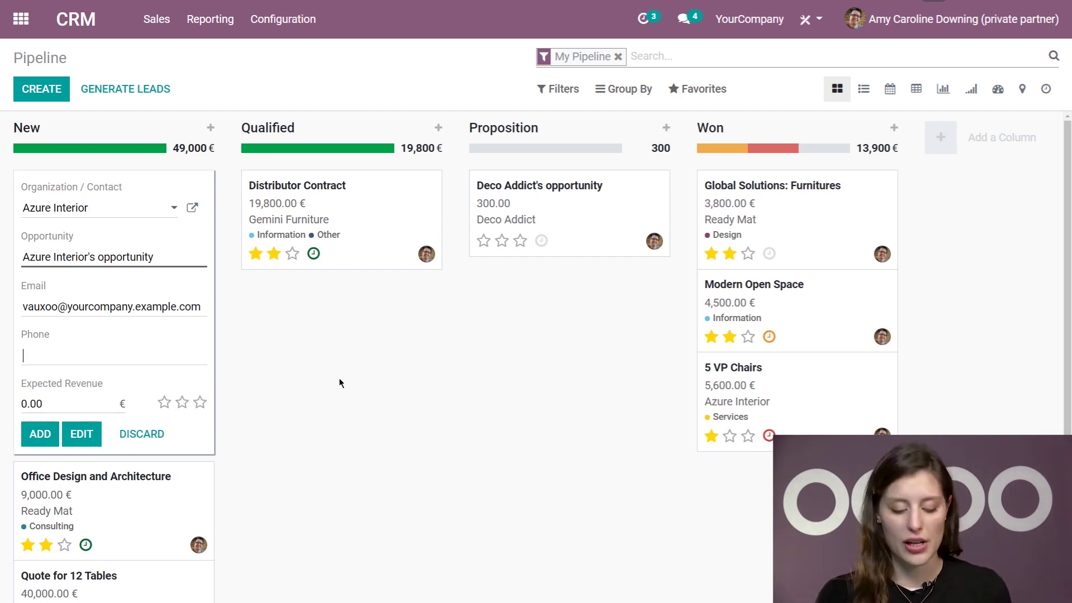
pyautogui.write('1234567890')
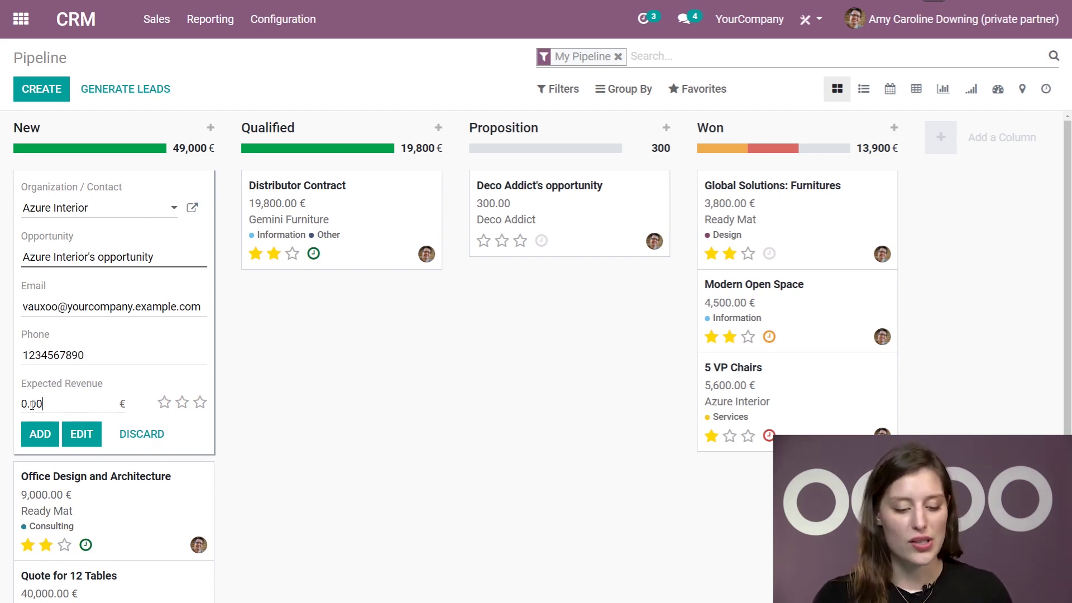
# Set the expected revenue to 2000 € and the priority to two stars, and add the opportunity to the pipeline.
pyautogui.click(63, 401)
pyautogui.moveTo(63, 400); pyautogui.dragTo(6, 409)
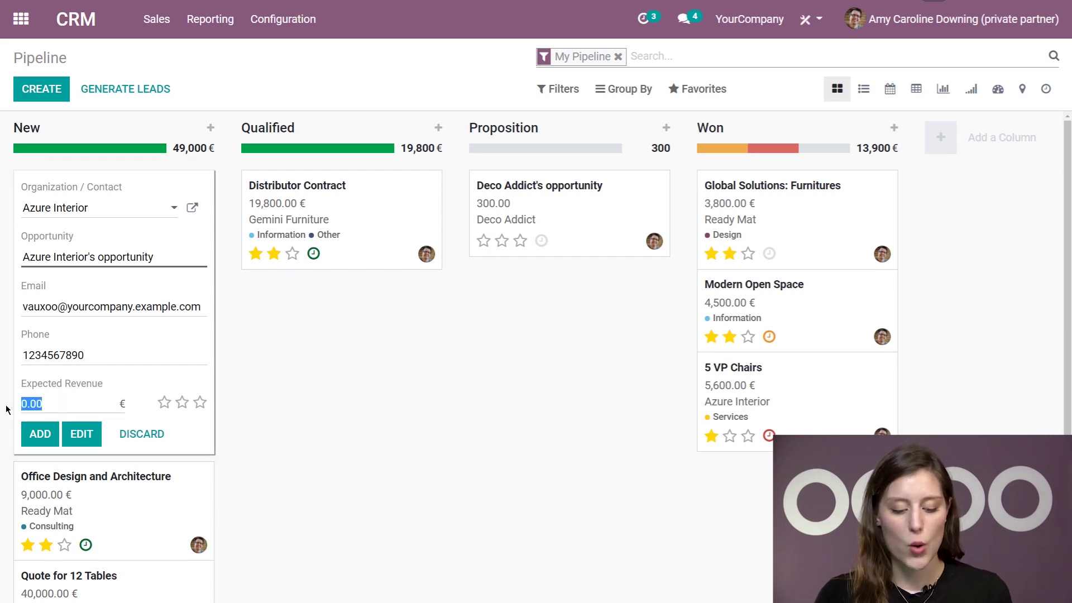
pyautogui.write('2000')
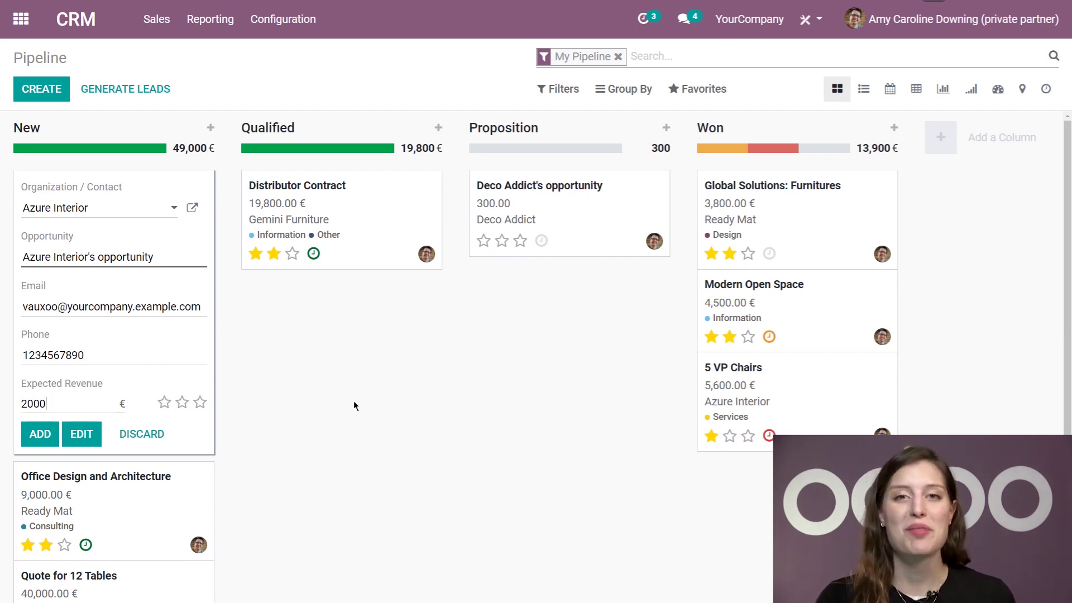
pyautogui.click(183, 406)
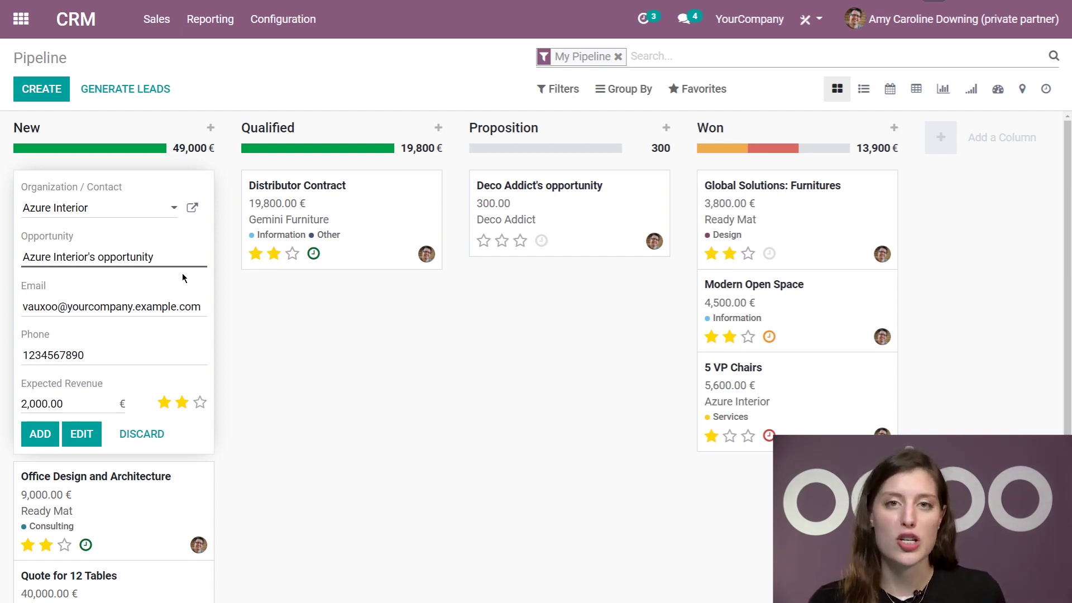
pyautogui.click(40, 434)
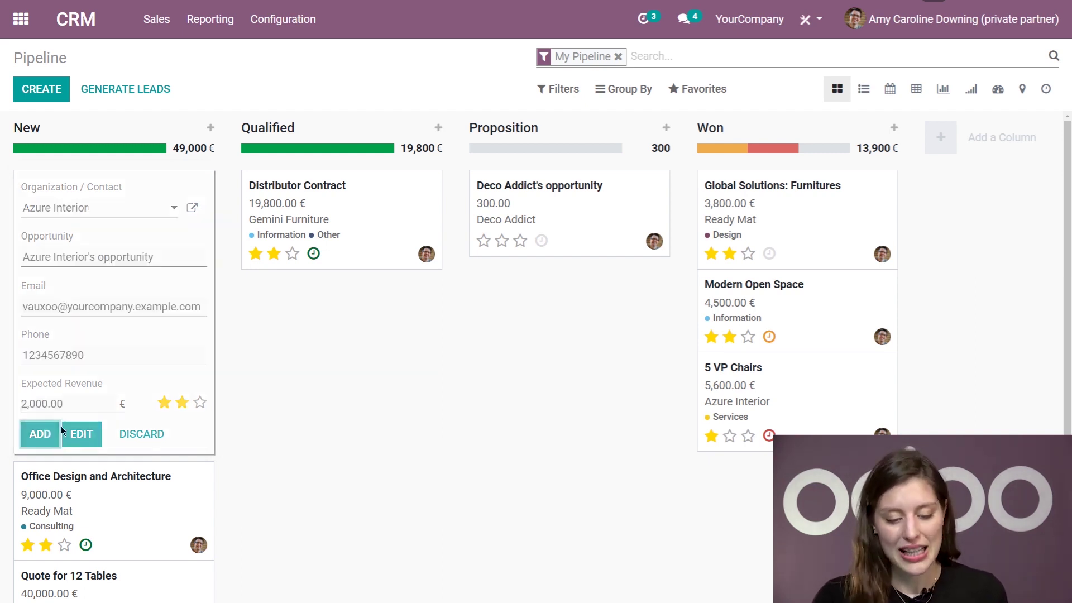
pyautogui.click(344, 416)
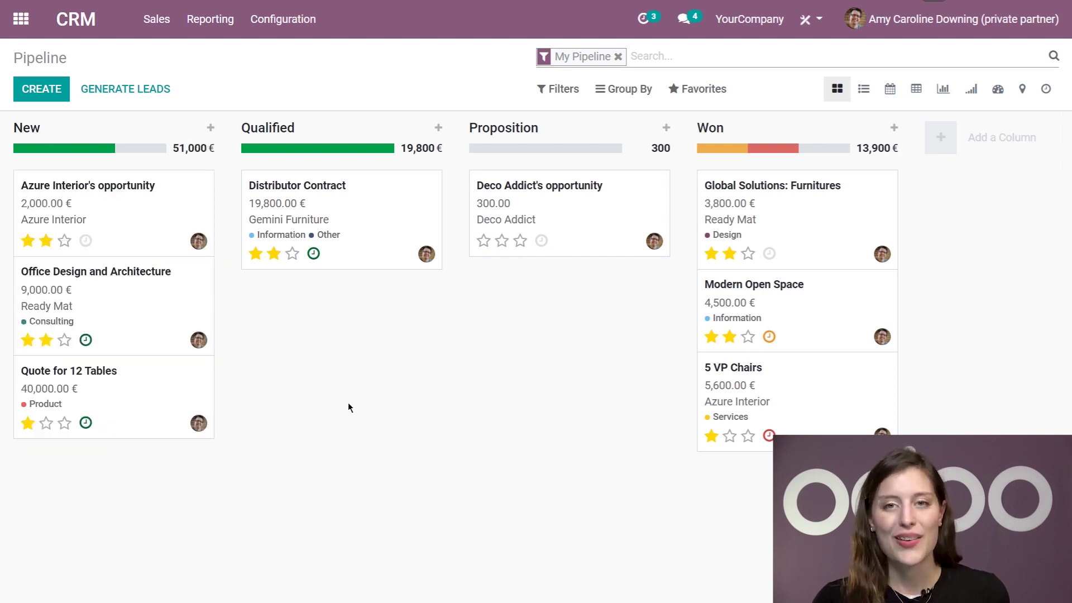
# Move Azure Interior's opportunity from the New stage to the Qualified stage.
pyautogui.click(65, 241)
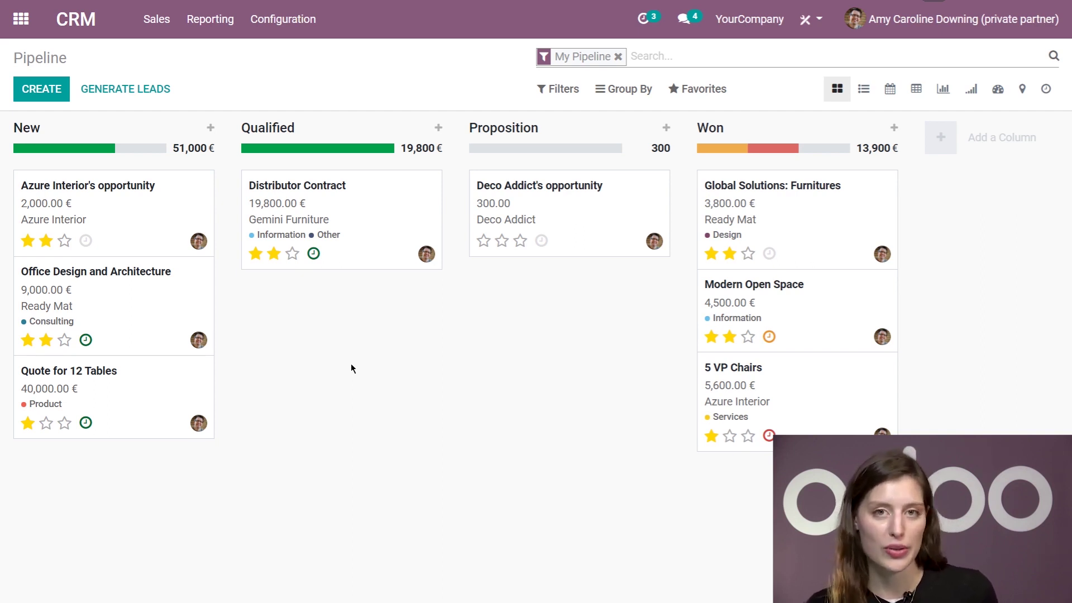
pyautogui.moveTo(137, 237); pyautogui.dragTo(349, 346)
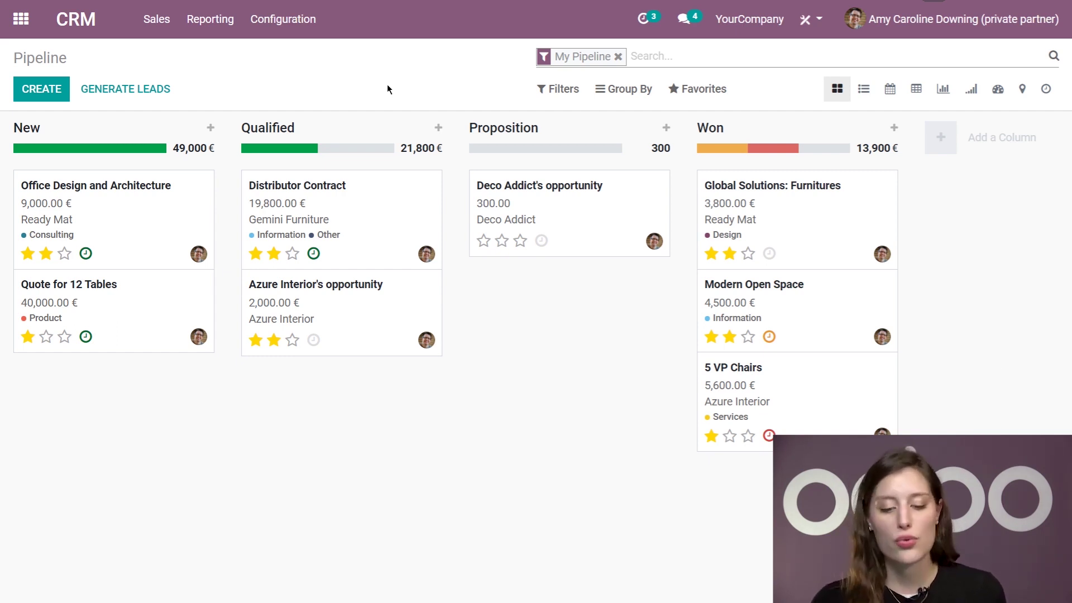
pyautogui.moveTo(390, 319); pyautogui.dragTo(229, 383)
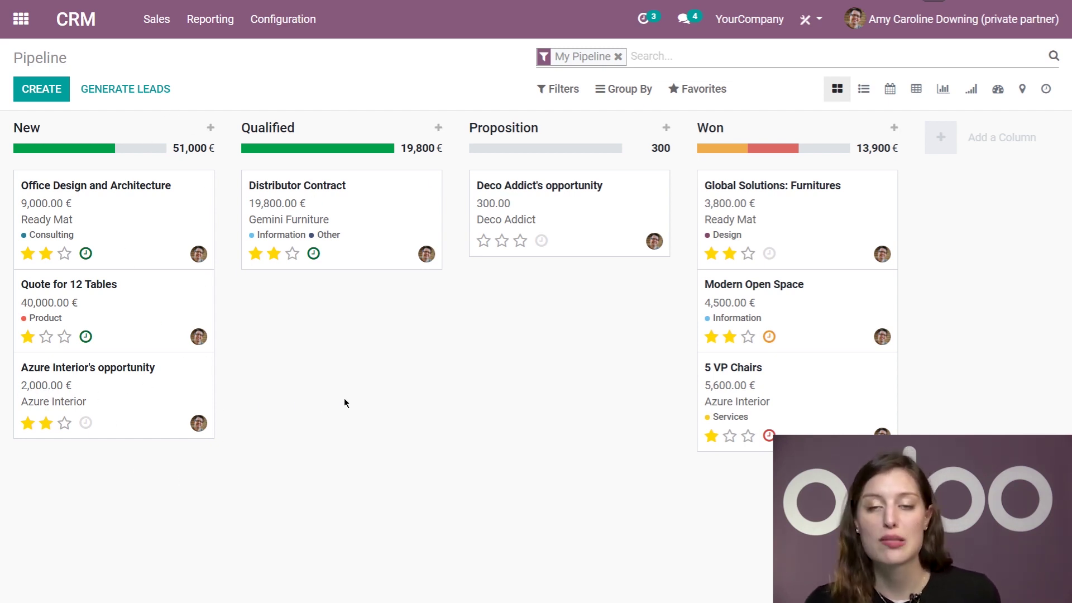
pyautogui.moveTo(143, 402); pyautogui.dragTo(369, 348)
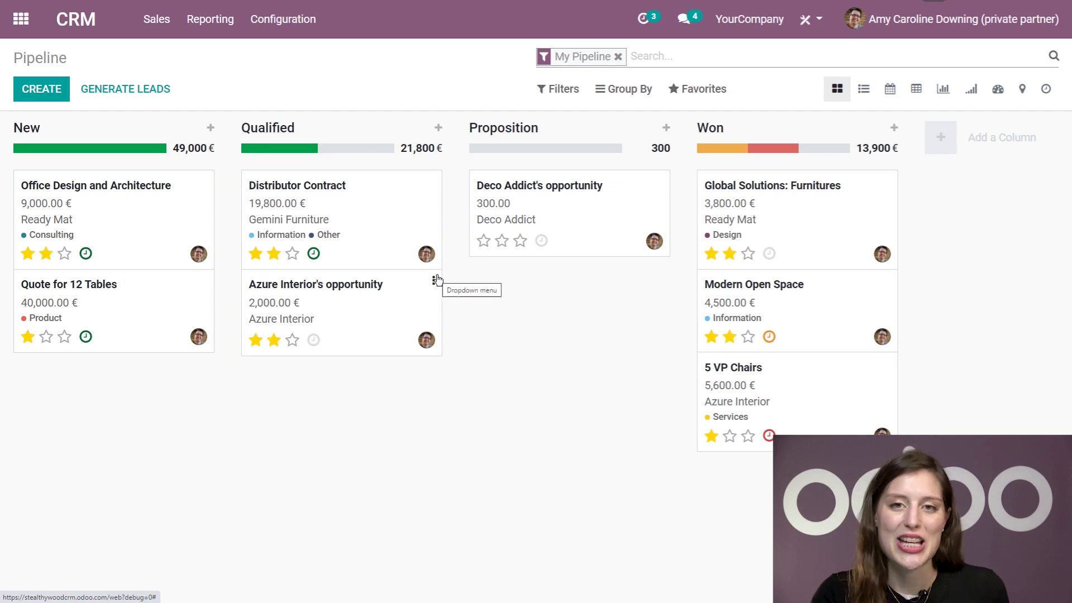
# Open Azure Interior's opportunity from the Qualified stage for editing.
pyautogui.click(375, 302)
pyautogui.click(33, 89)
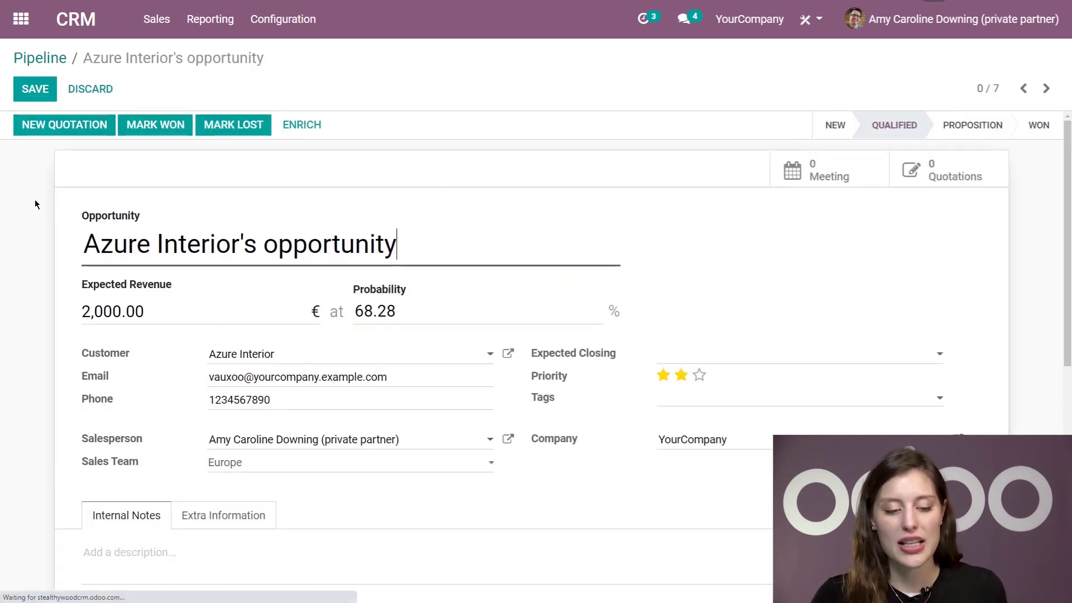
pyautogui.scroll(-1, 33, 211)
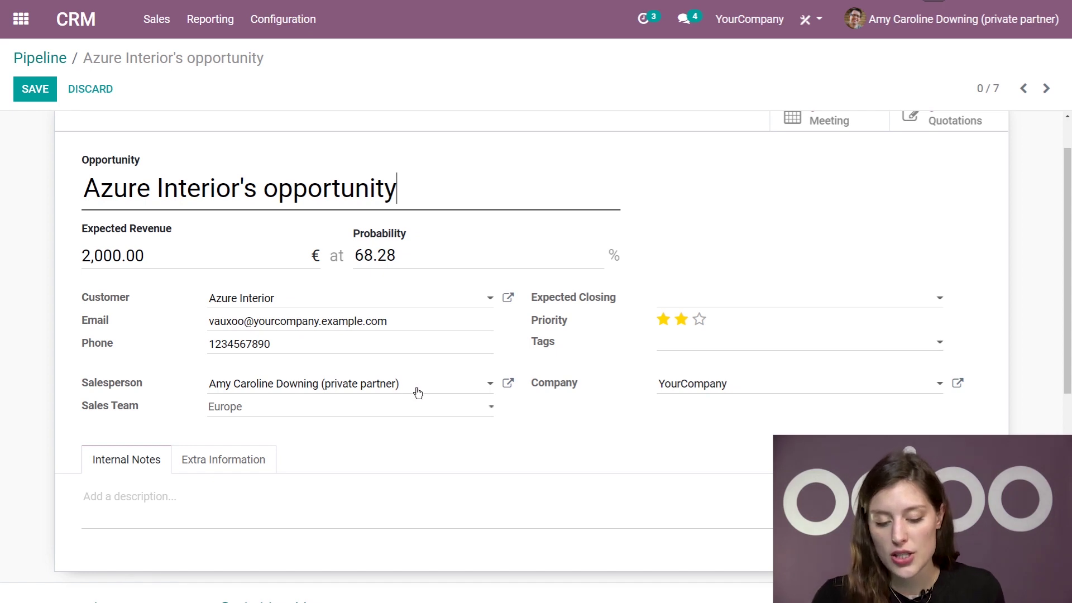
pyautogui.moveTo(416, 391); pyautogui.dragTo(19, 381)
pyautogui.press('BackSpace')
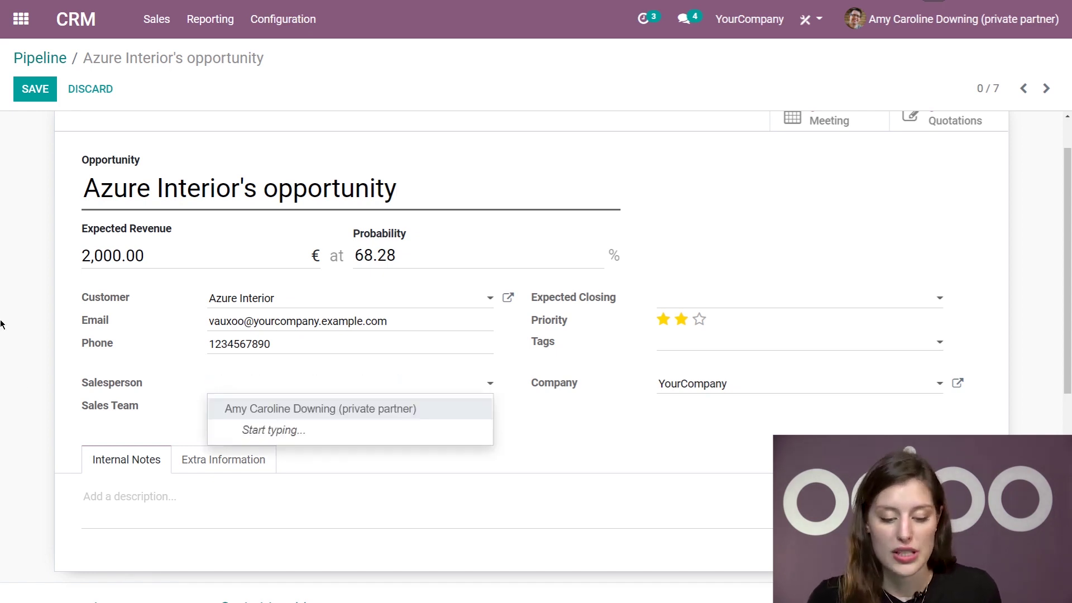
pyautogui.press('Escape')
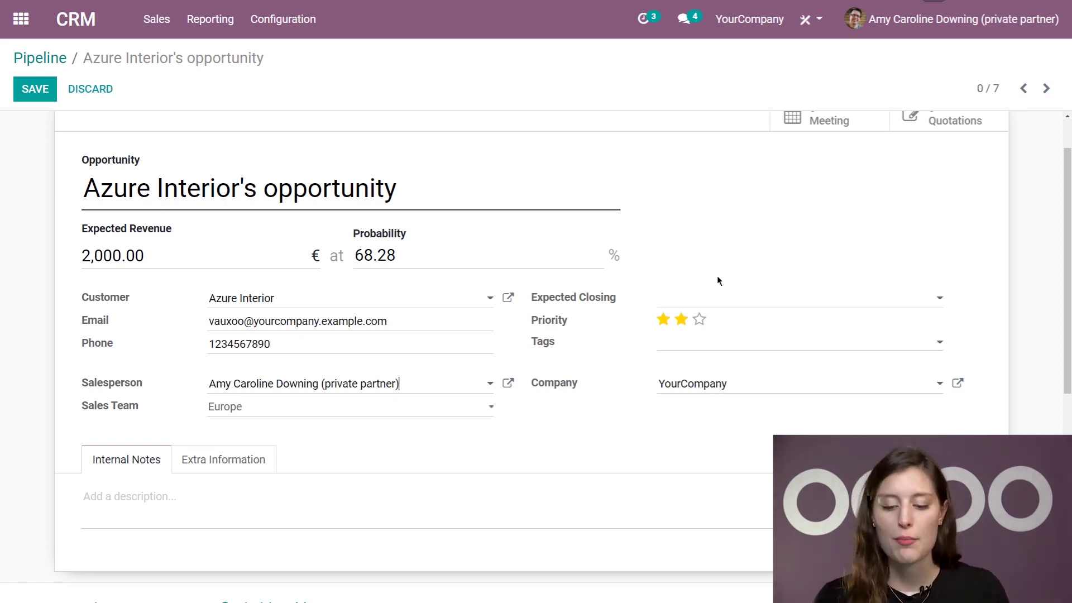
# Add the existing "email" tag to the opportunity and look at the tag's colour options without changing them.
pyautogui.click(714, 344)
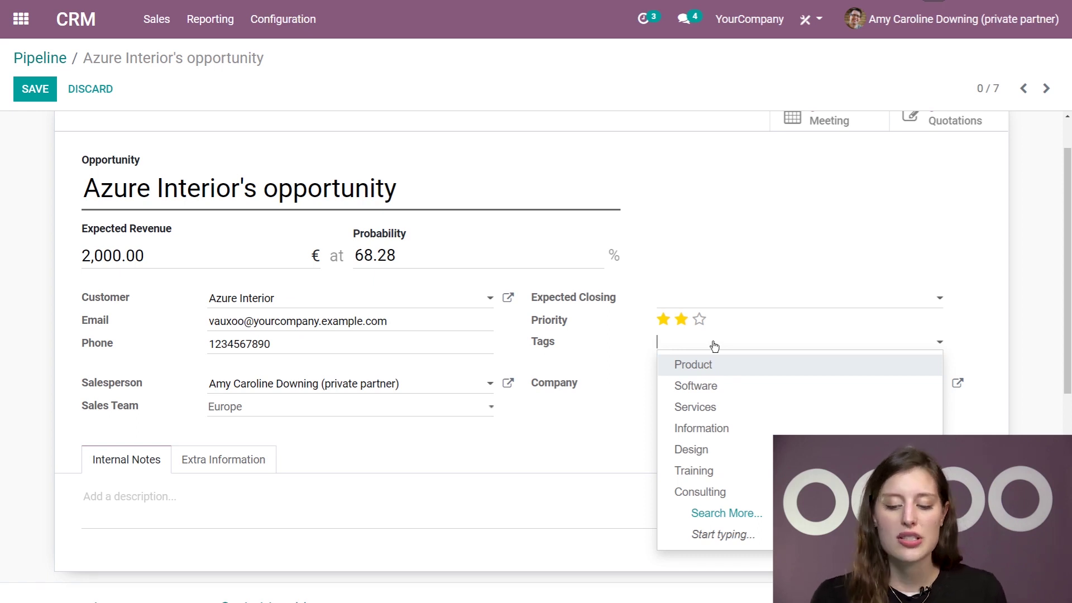
pyautogui.write('em')
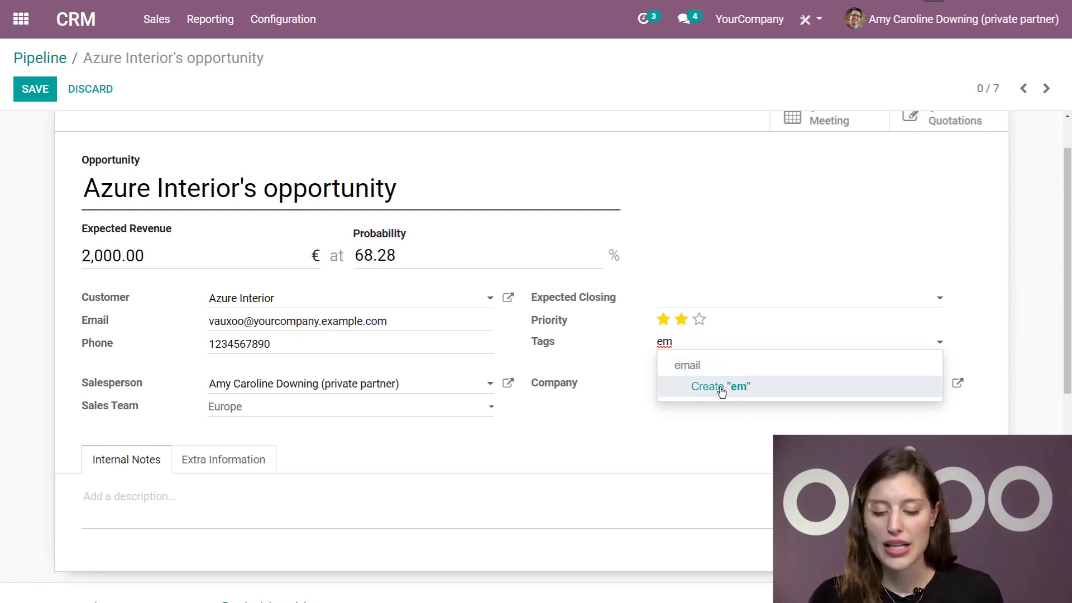
pyautogui.click(694, 368)
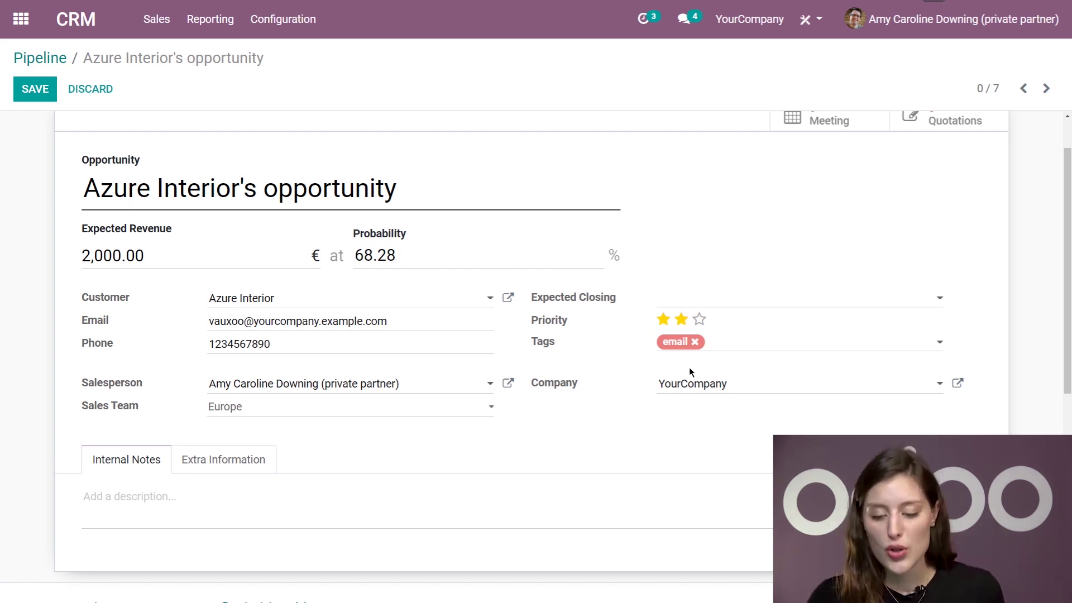
pyautogui.click(668, 346)
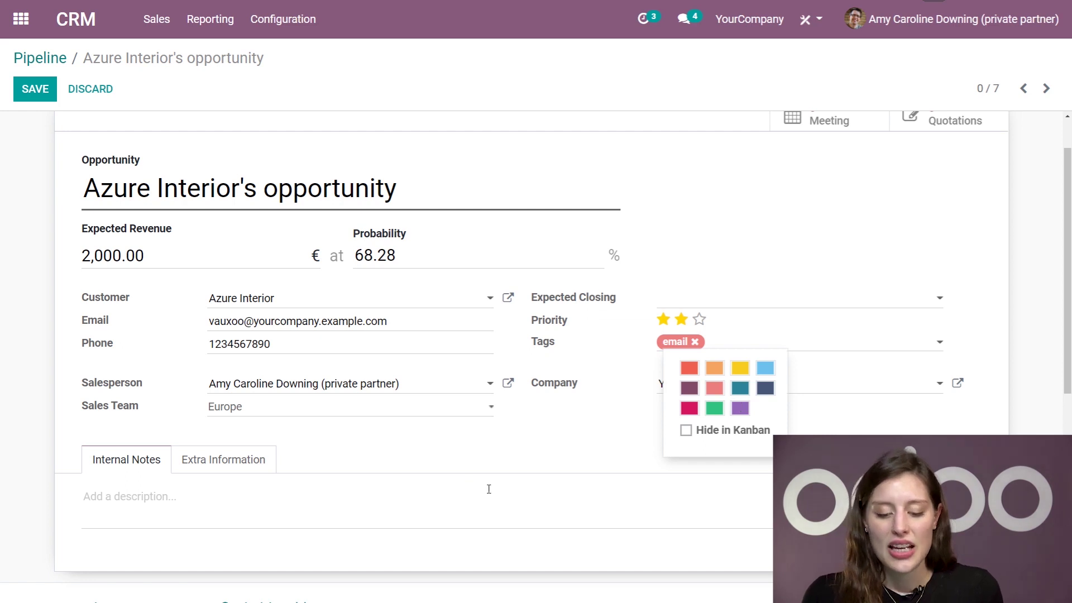
pyautogui.click(536, 465)
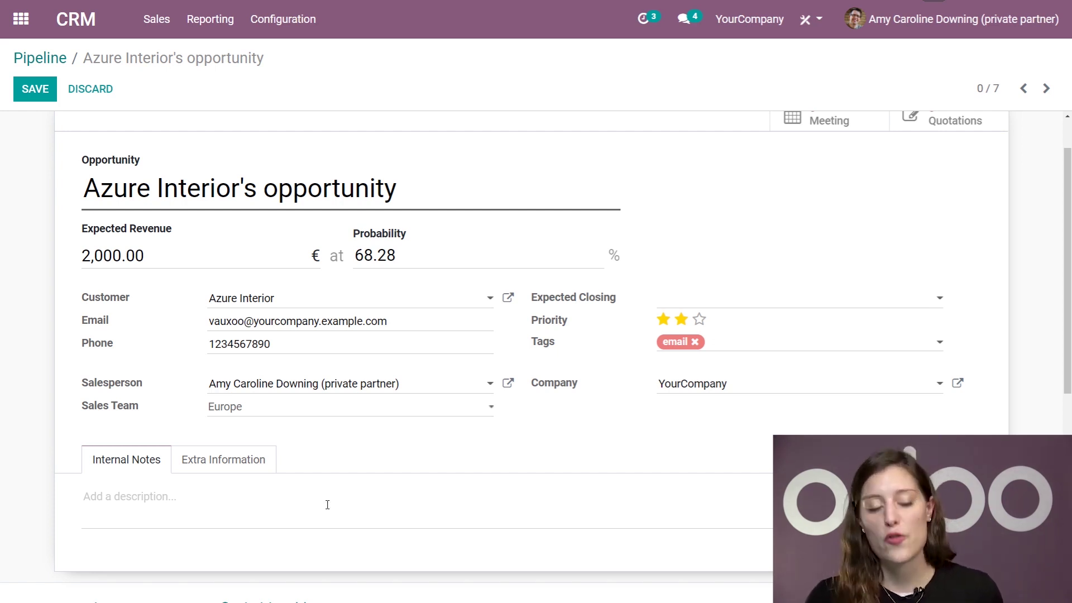
# Review the opportunity's extra contact and marketing information, and save the record.
pyautogui.click(222, 464)
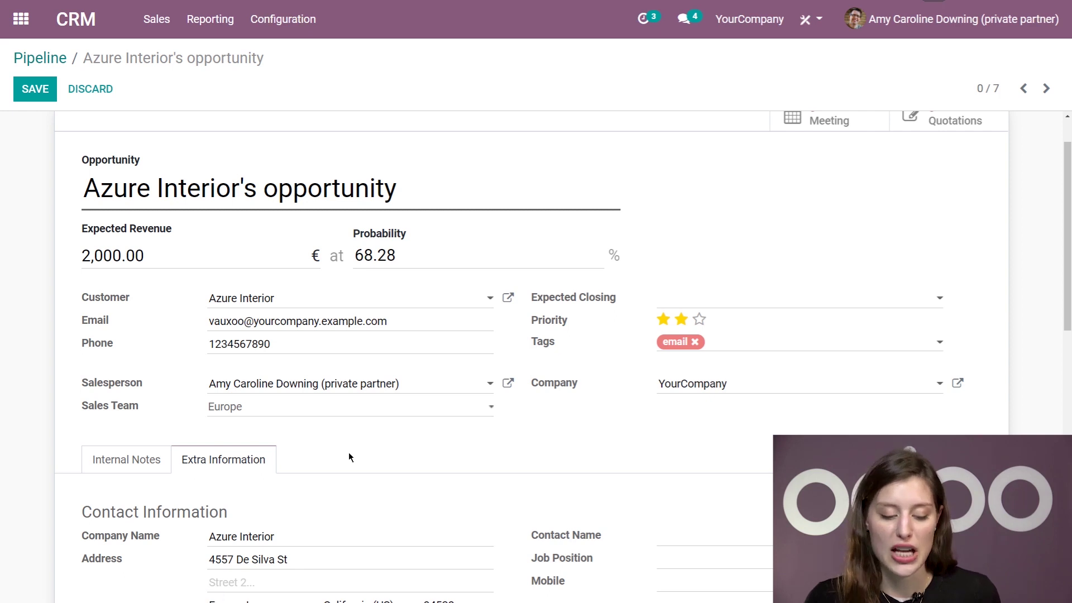
pyautogui.scroll(-2, 334, 468)
pyautogui.scroll(-1, 502, 441)
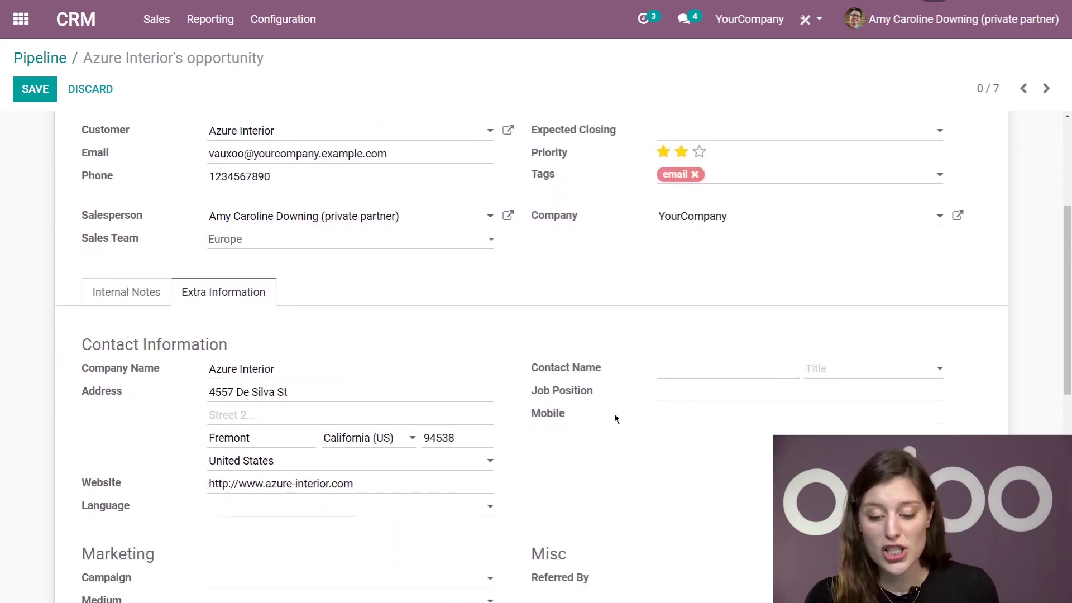
pyautogui.scroll(-2, 619, 430)
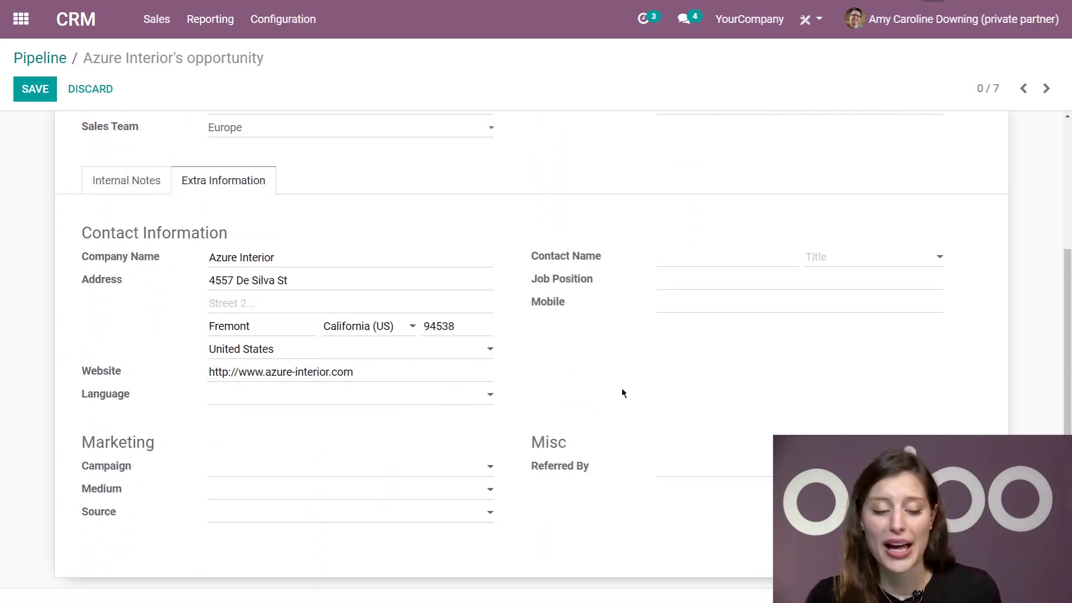
pyautogui.click(45, 98)
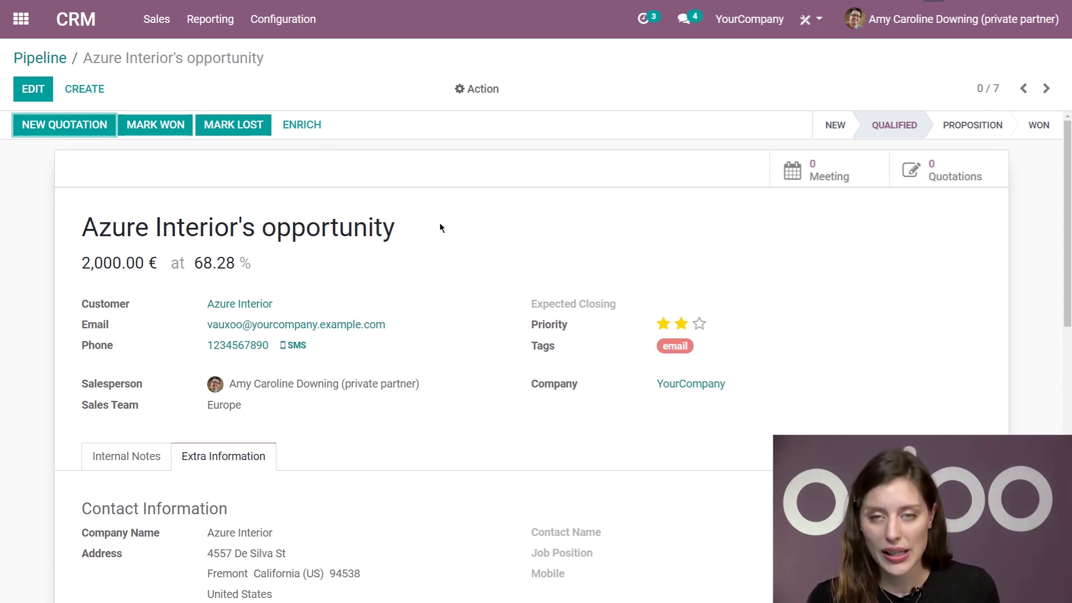
# Look over the available record actions and advance the opportunity to the Proposition stage.
pyautogui.click(485, 92)
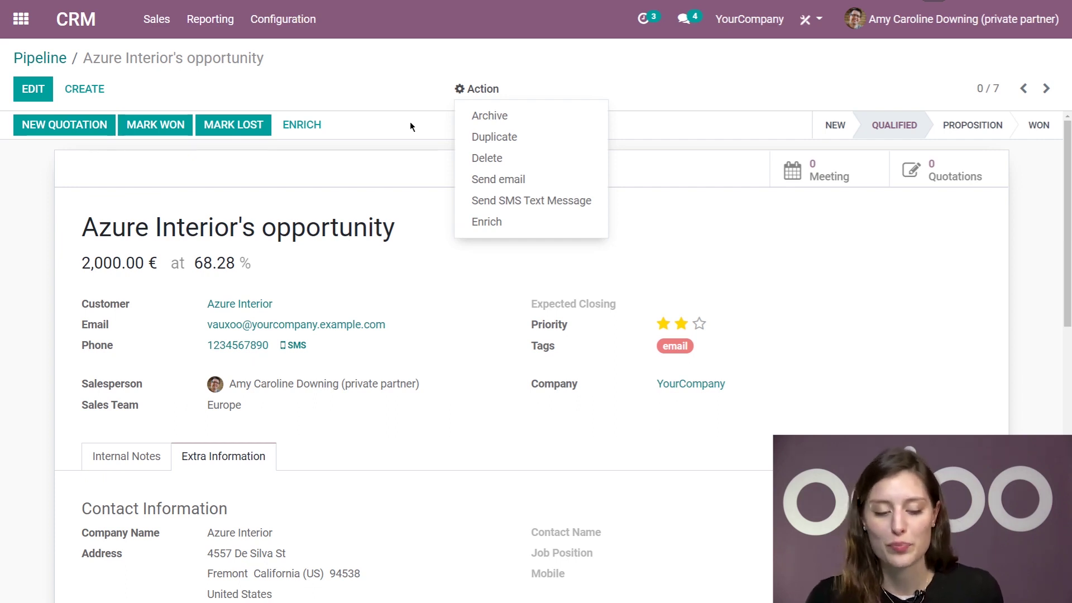
pyautogui.click(370, 82)
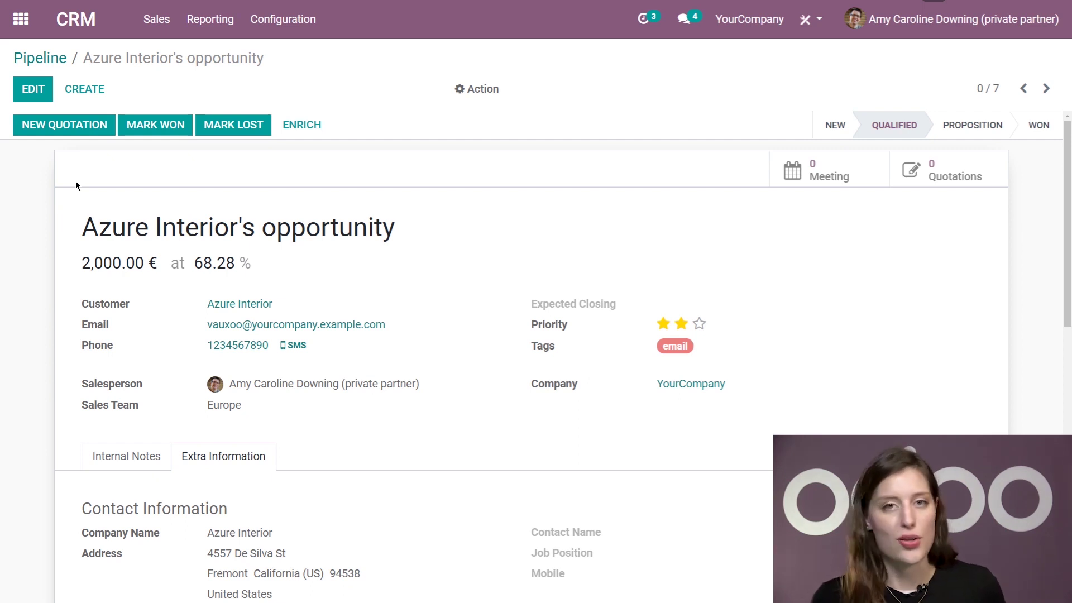
pyautogui.click(955, 140)
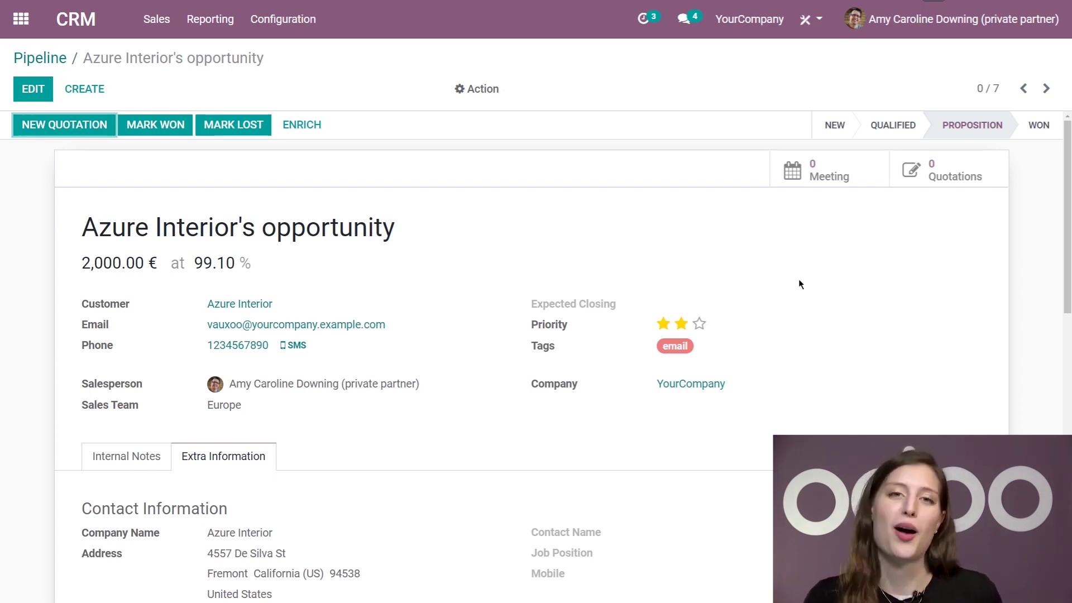
# Set the opportunity's expected revenue to 4000 €, rename it "400 Lamps", and save the changes.
pyautogui.click(44, 87)
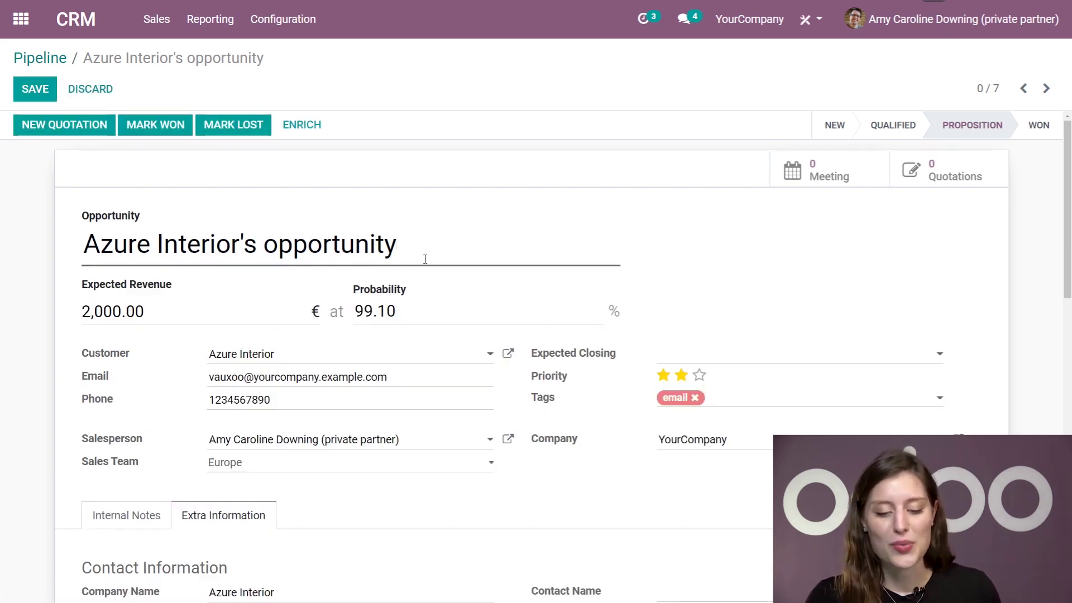
pyautogui.press('Tab')
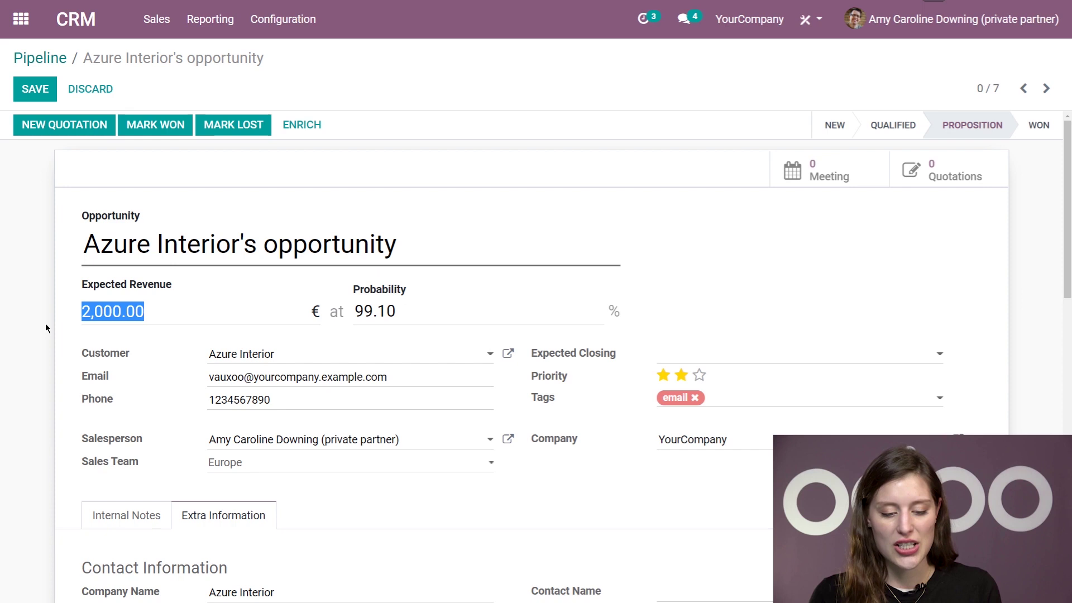
pyautogui.write('4000')
pyautogui.moveTo(413, 246); pyautogui.dragTo(38, 219)
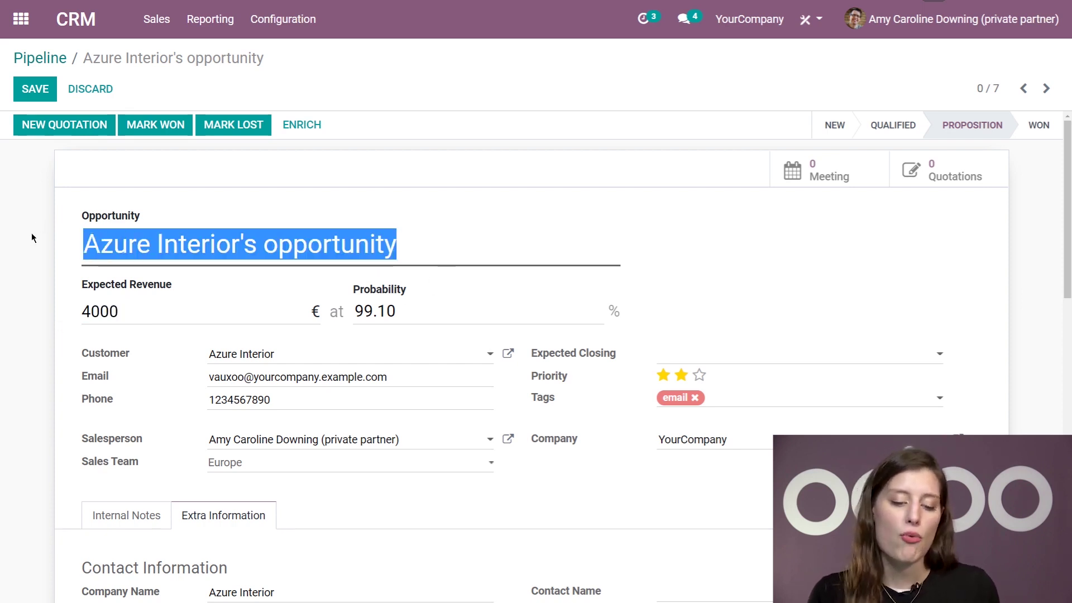
pyautogui.press('BackSpace')
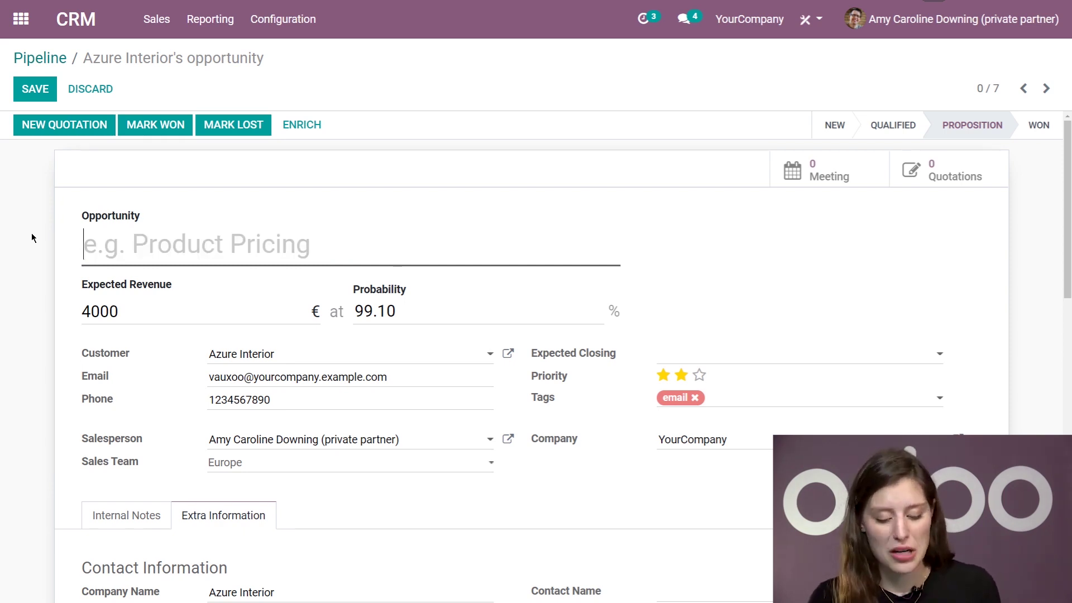
pyautogui.write('400 Lamps')
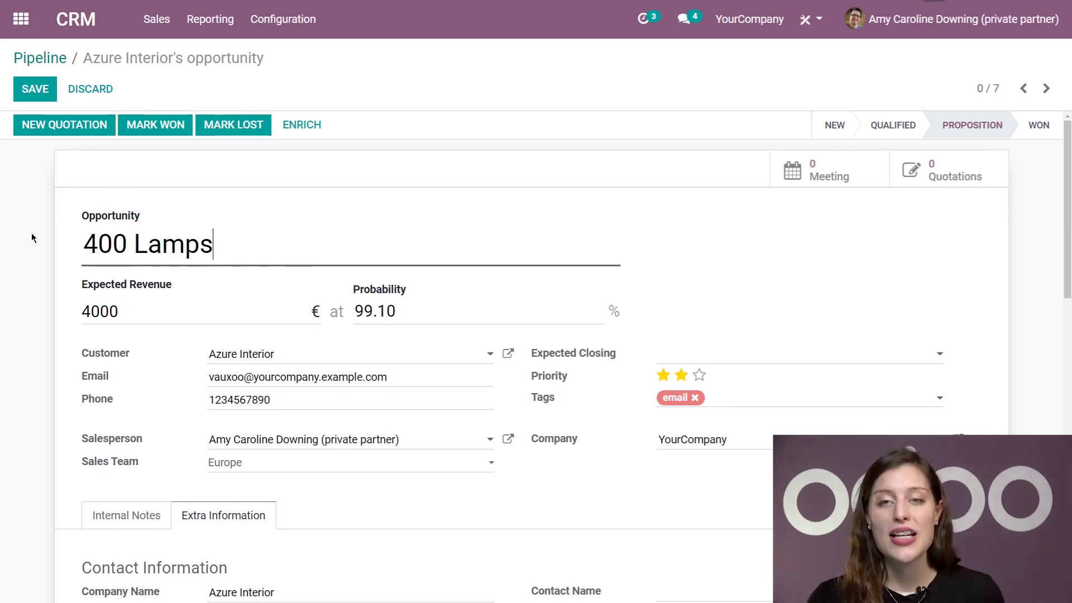
pyautogui.click(35, 88)
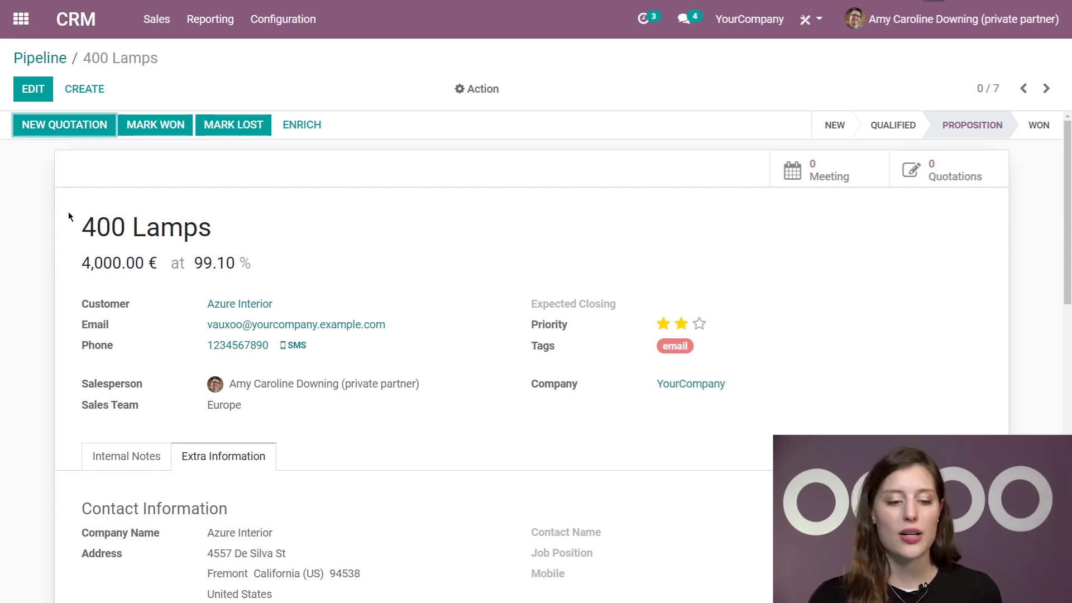
# Add a pipeline stage named "2nd Proposition" and place it between Proposition and Won.
pyautogui.click(53, 58)
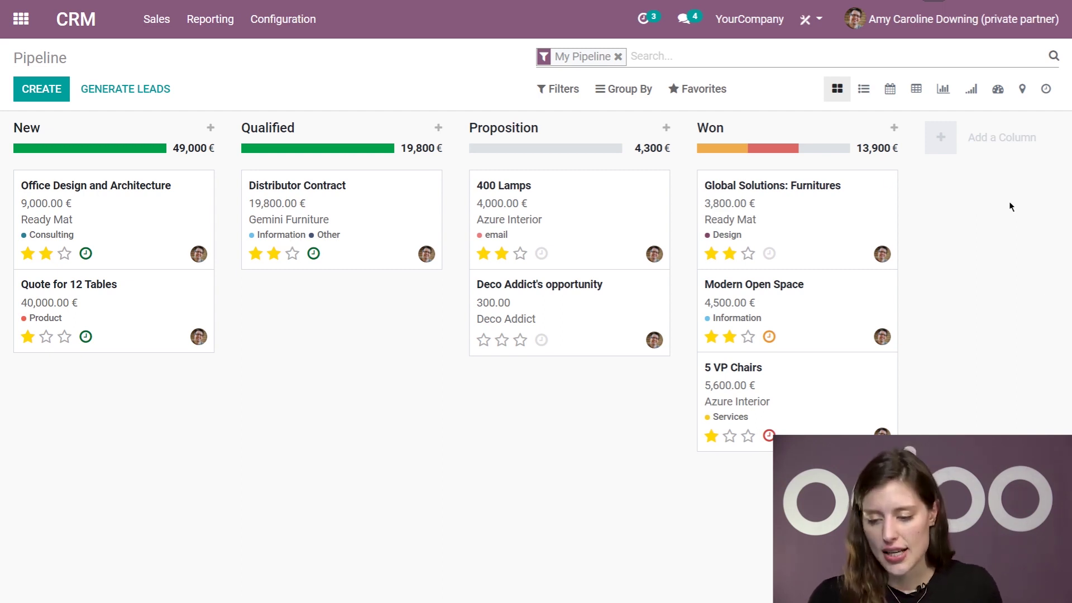
pyautogui.click(982, 150)
pyautogui.write('2nd')
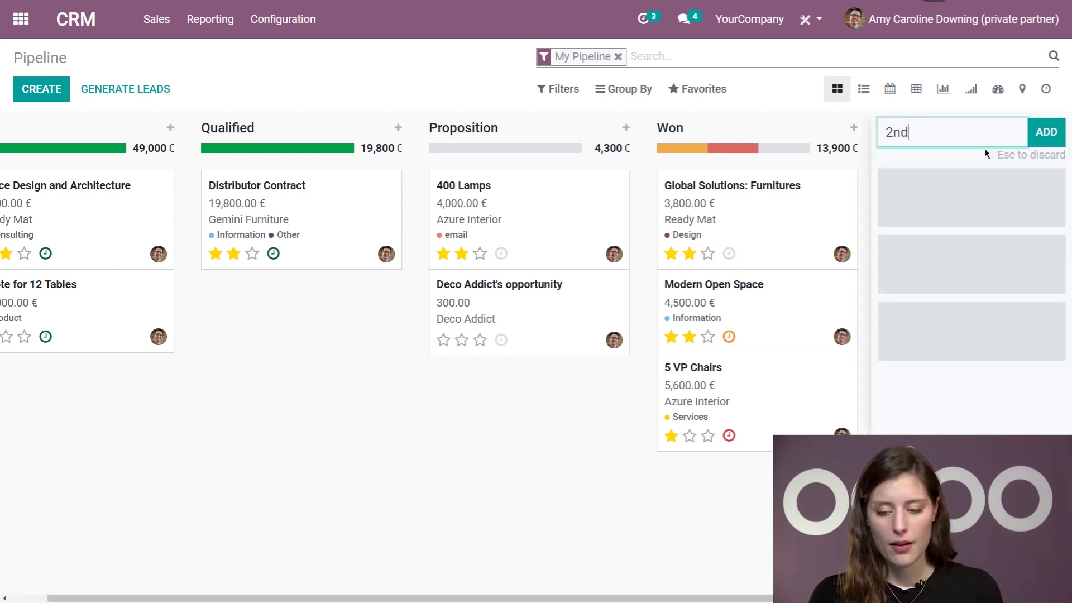
pyautogui.write(' Proposition')
pyautogui.press('Return')
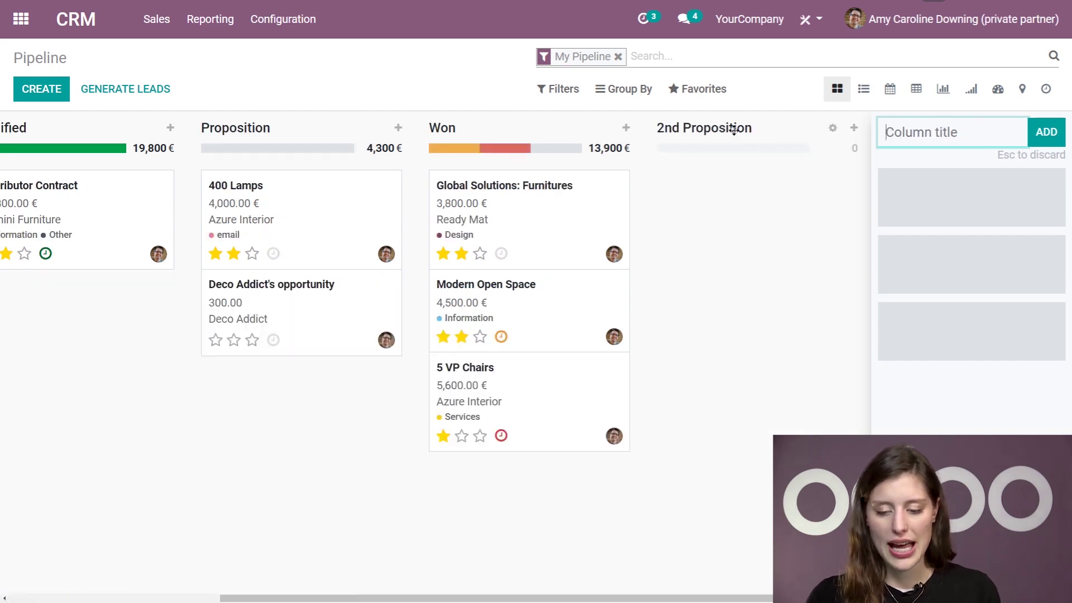
pyautogui.moveTo(734, 130); pyautogui.dragTo(697, 147)
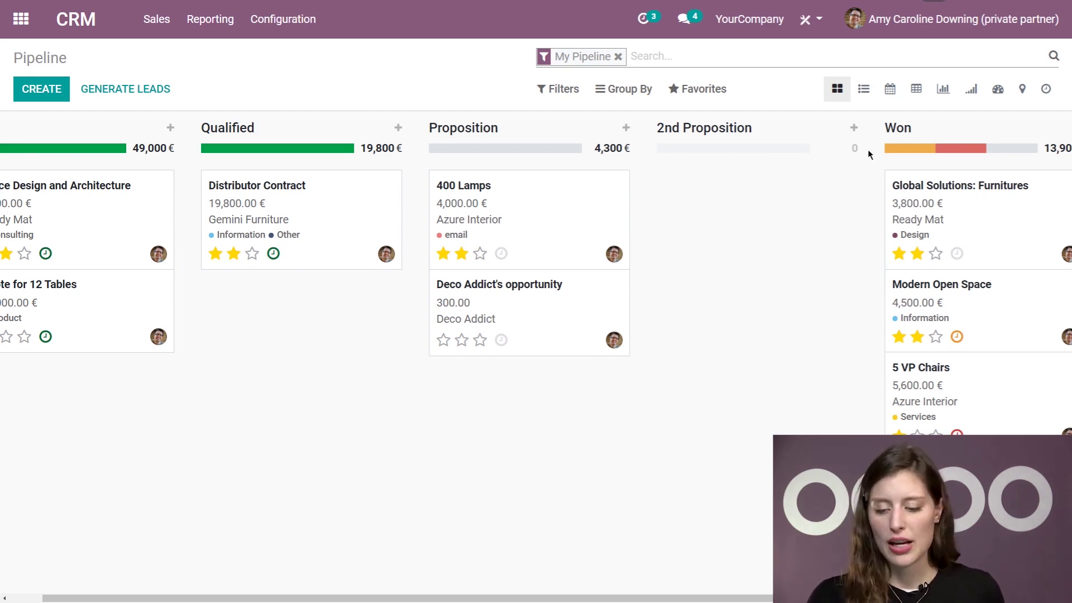
# Review the 2nd Proposition stage's settings, including the available sales teams, and save the stage without changing anything.
pyautogui.click(832, 129)
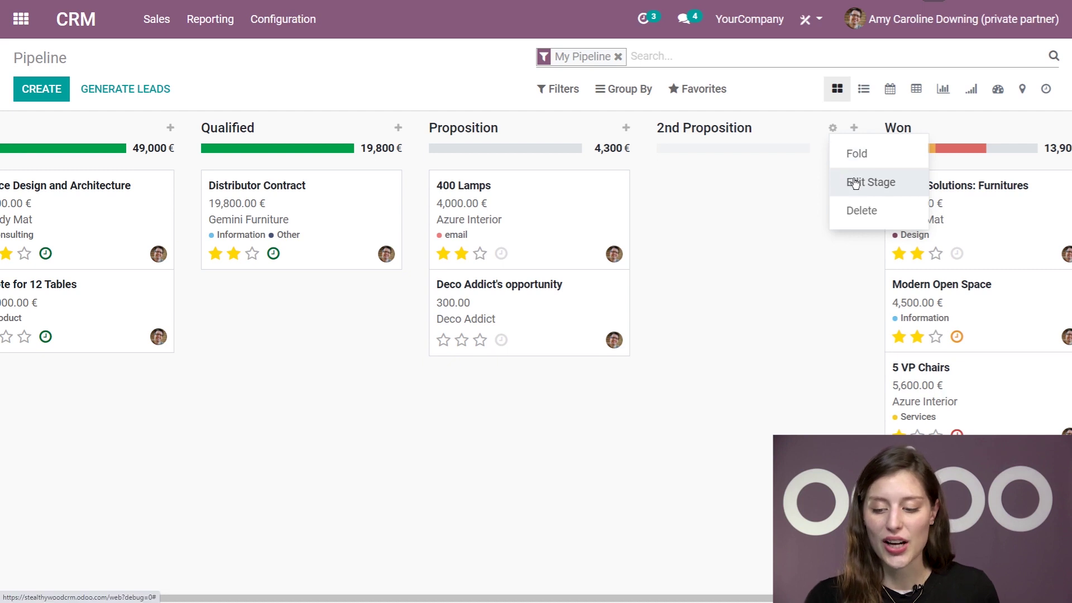
pyautogui.click(882, 188)
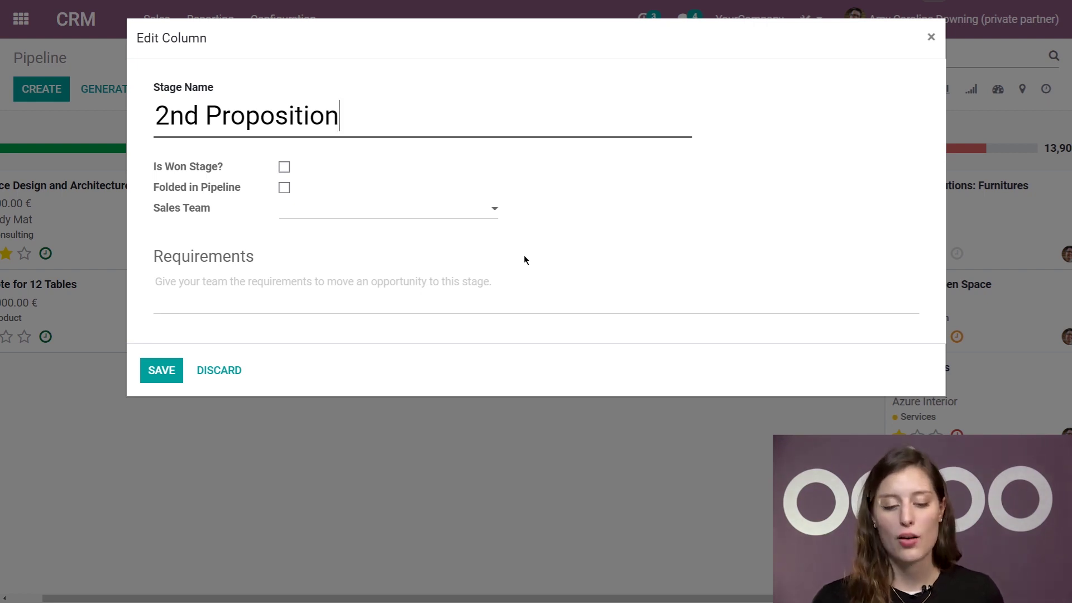
pyautogui.click(445, 211)
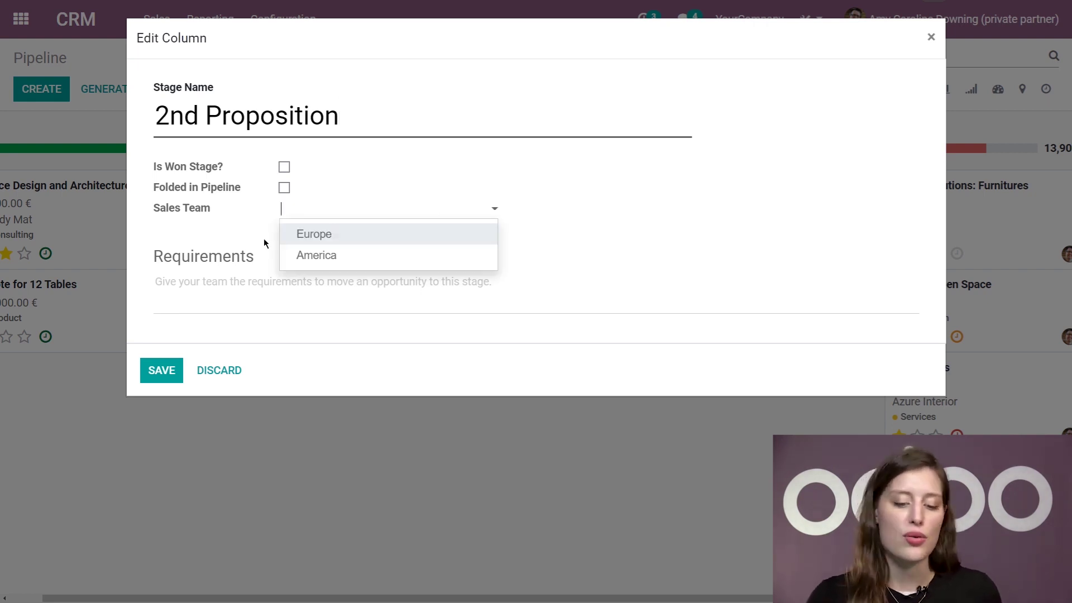
pyautogui.click(211, 232)
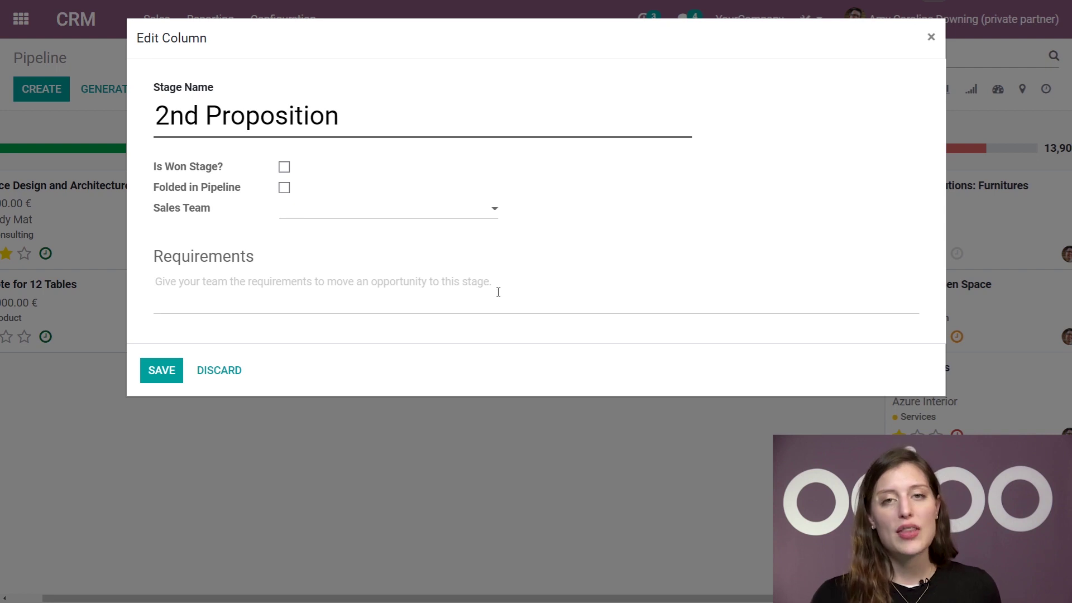
pyautogui.moveTo(498, 292)
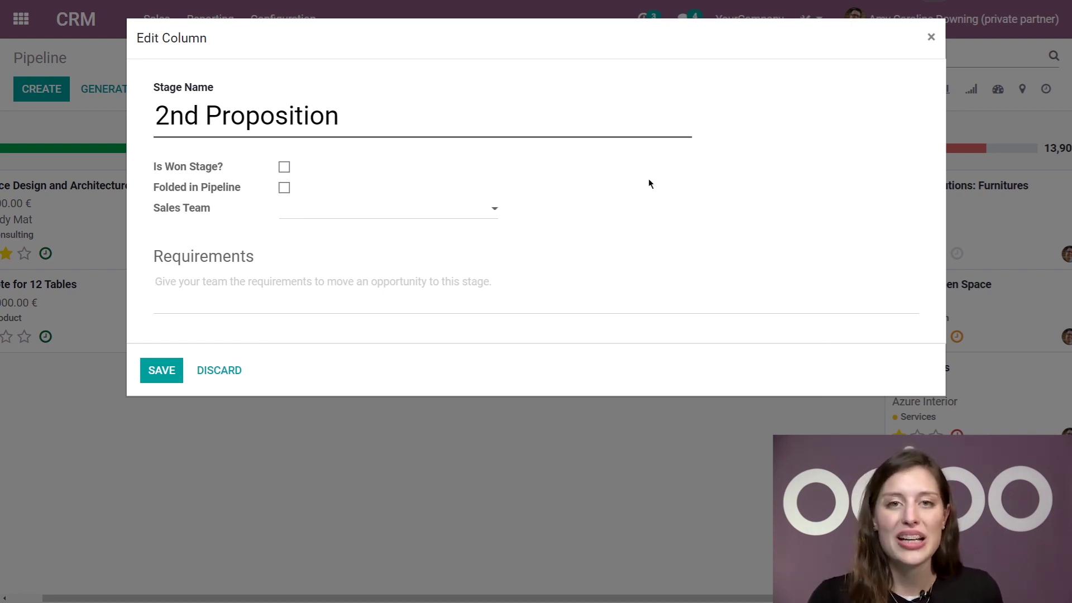
pyautogui.click(161, 370)
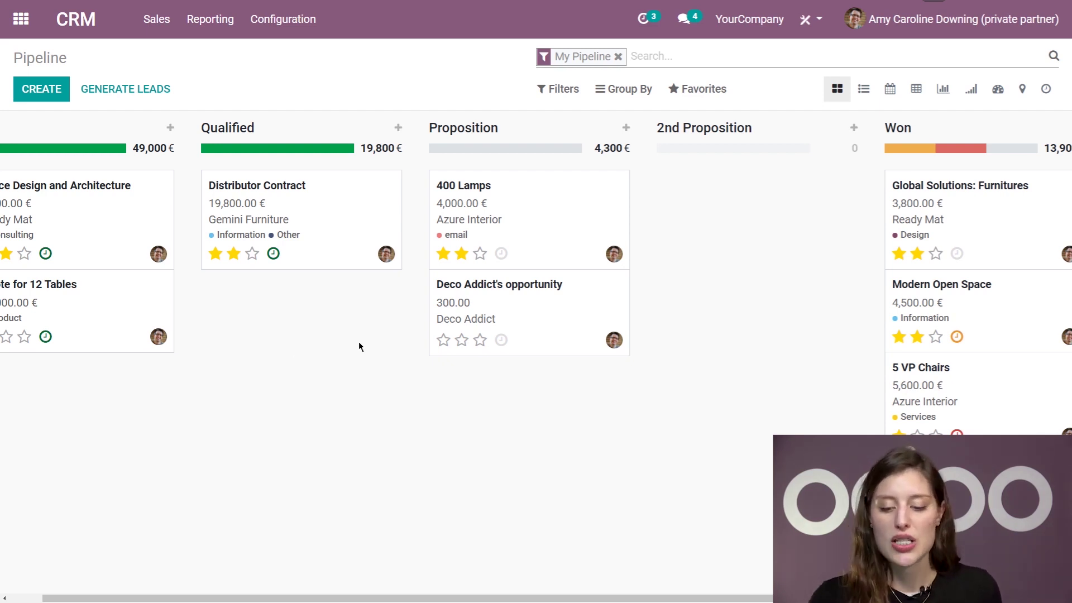
# Move the 400 Lamps opportunity to the 2nd Proposition stage and open its record.
pyautogui.moveTo(493, 199); pyautogui.dragTo(705, 216)
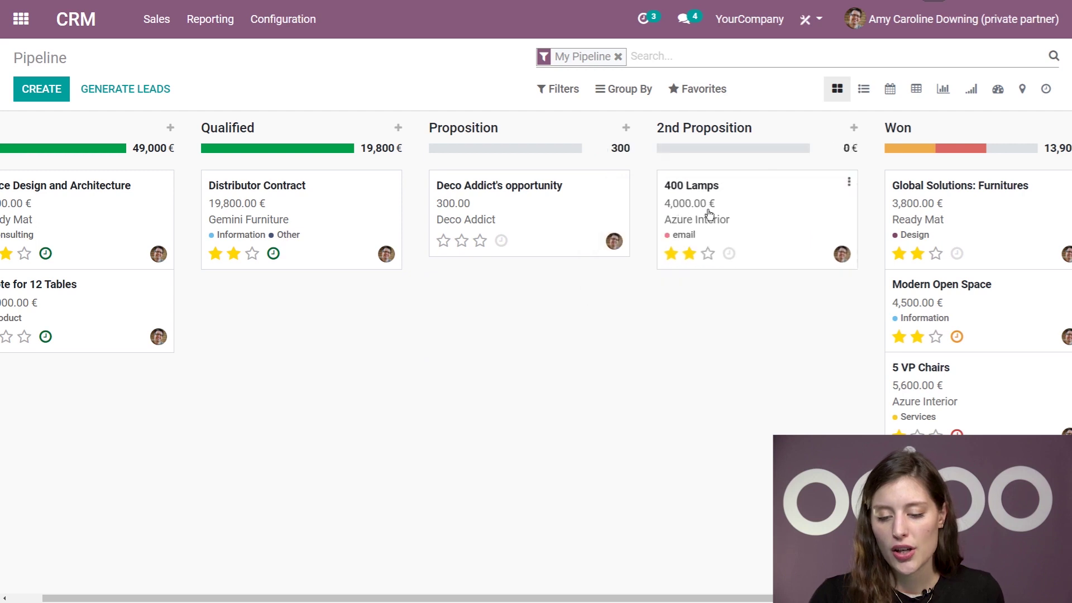
pyautogui.click(748, 200)
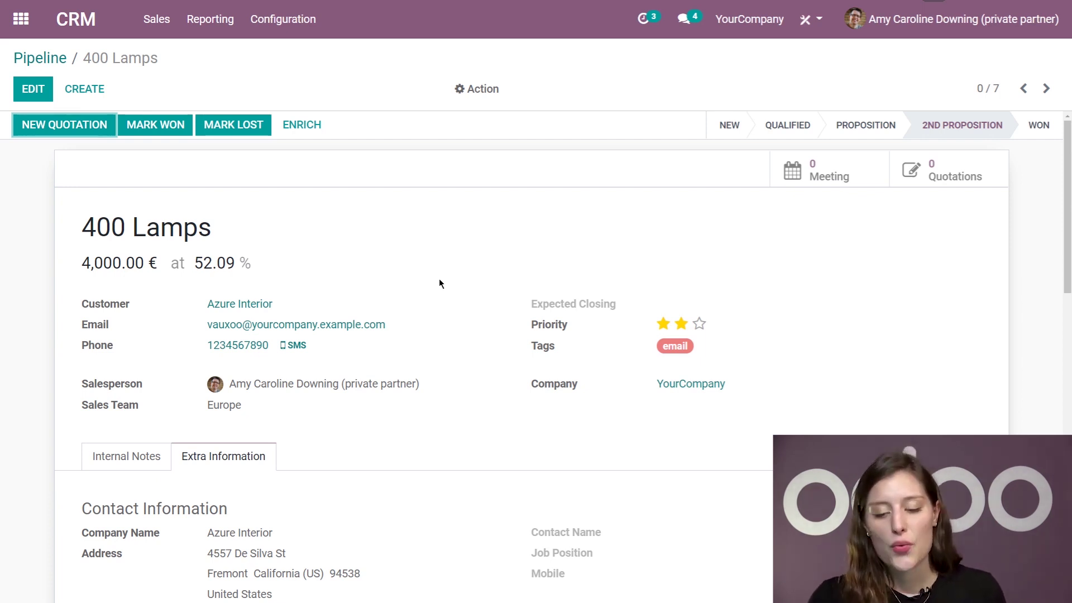
# Switch the opportunity through Qualified, Proposition, 2nd Proposition and New to compare probabilities, and return it to 2nd Proposition.
pyautogui.click(790, 137)
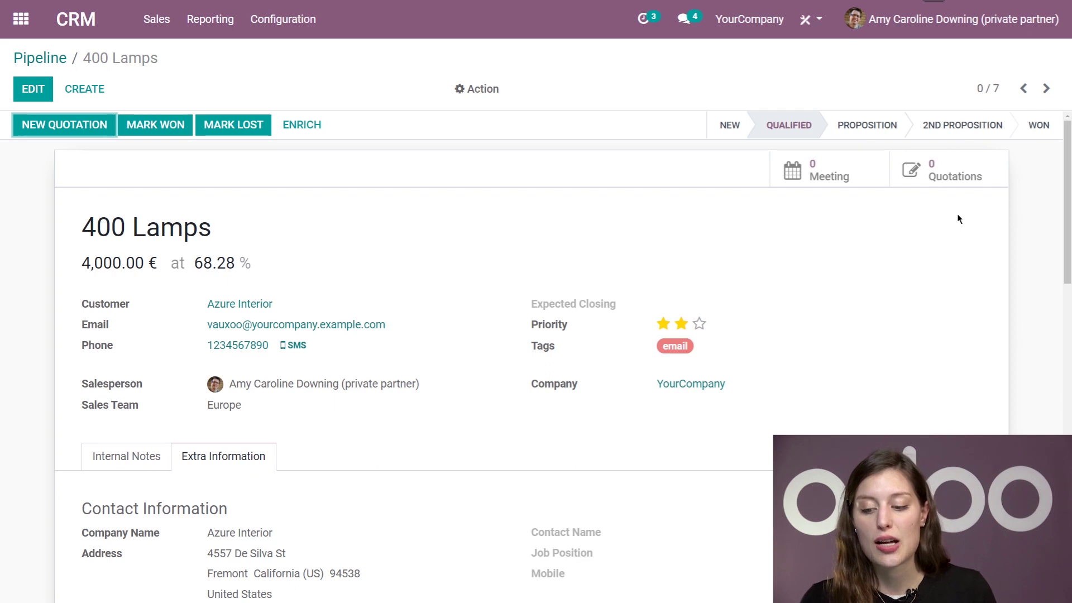
pyautogui.click(842, 127)
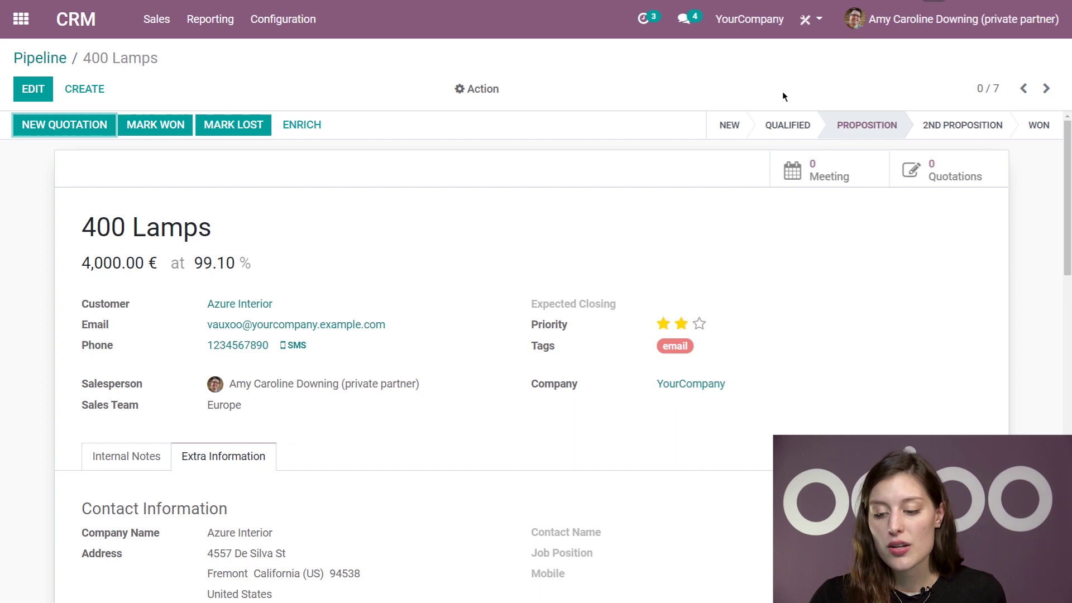
pyautogui.click(945, 133)
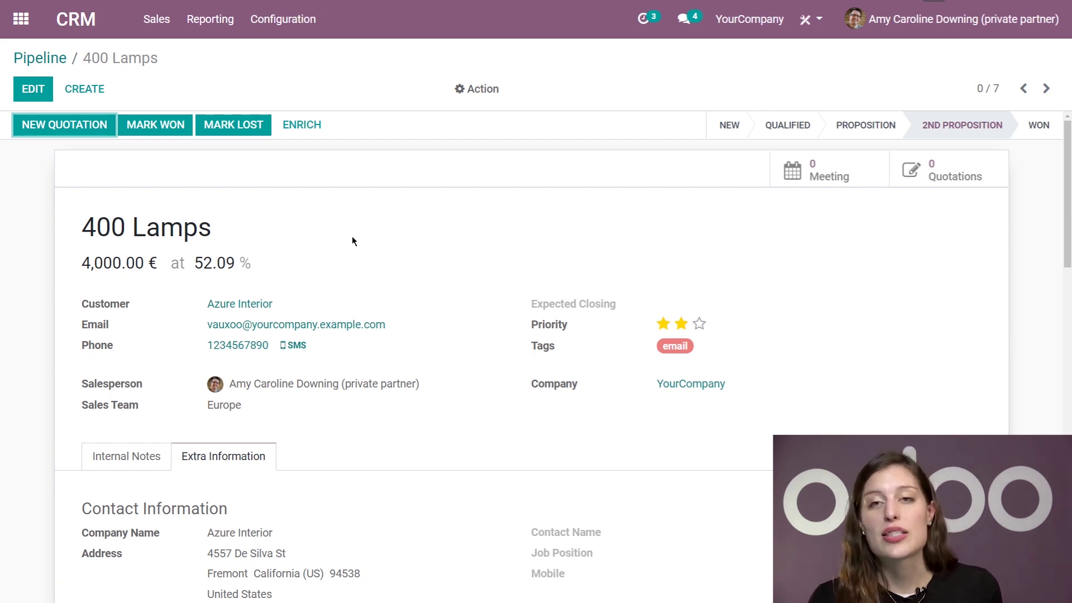
pyautogui.click(731, 125)
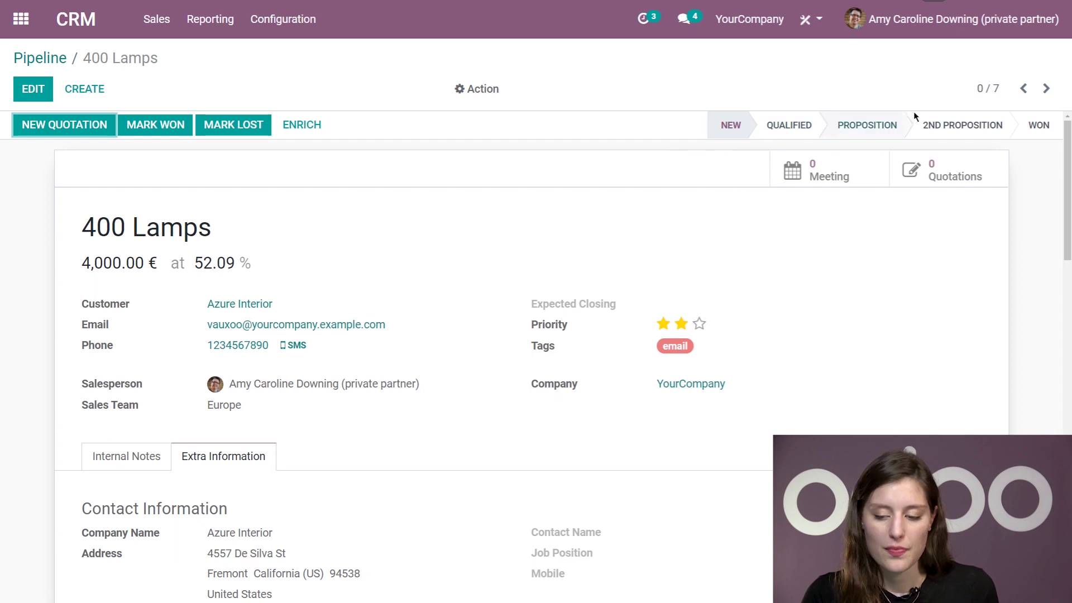
pyautogui.click(934, 127)
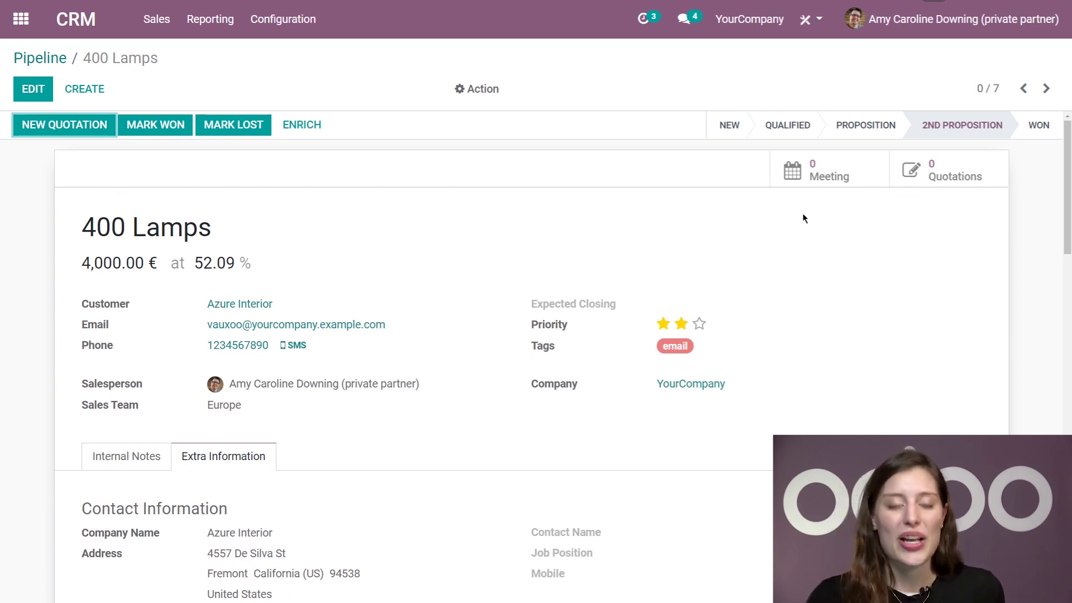
# Set the 400 Lamps opportunity's probability manually to 10 % and save the record.
pyautogui.click(50, 94)
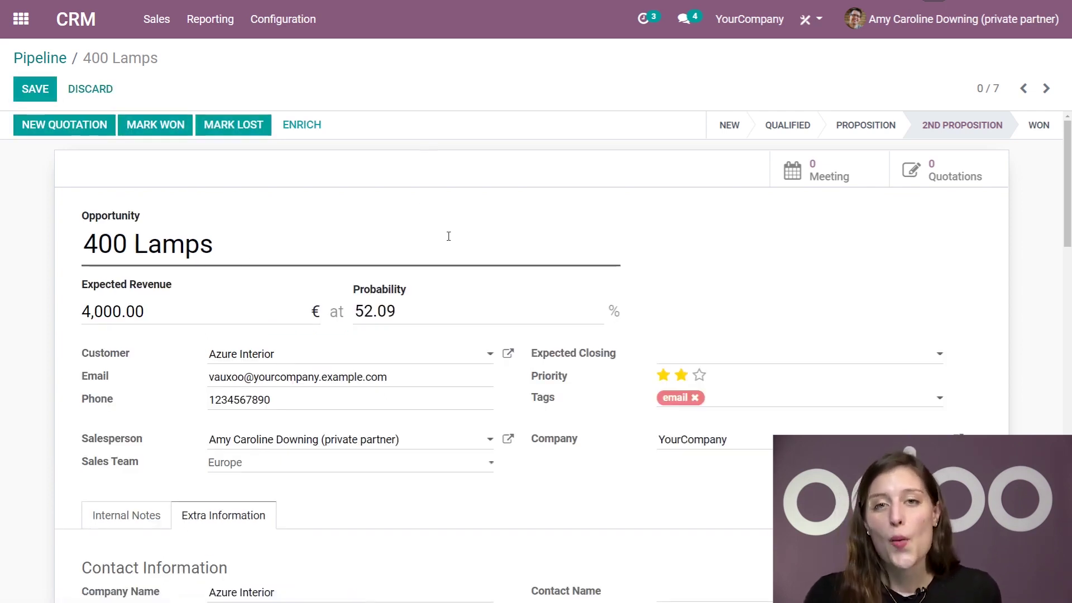
pyautogui.moveTo(412, 310); pyautogui.dragTo(349, 309)
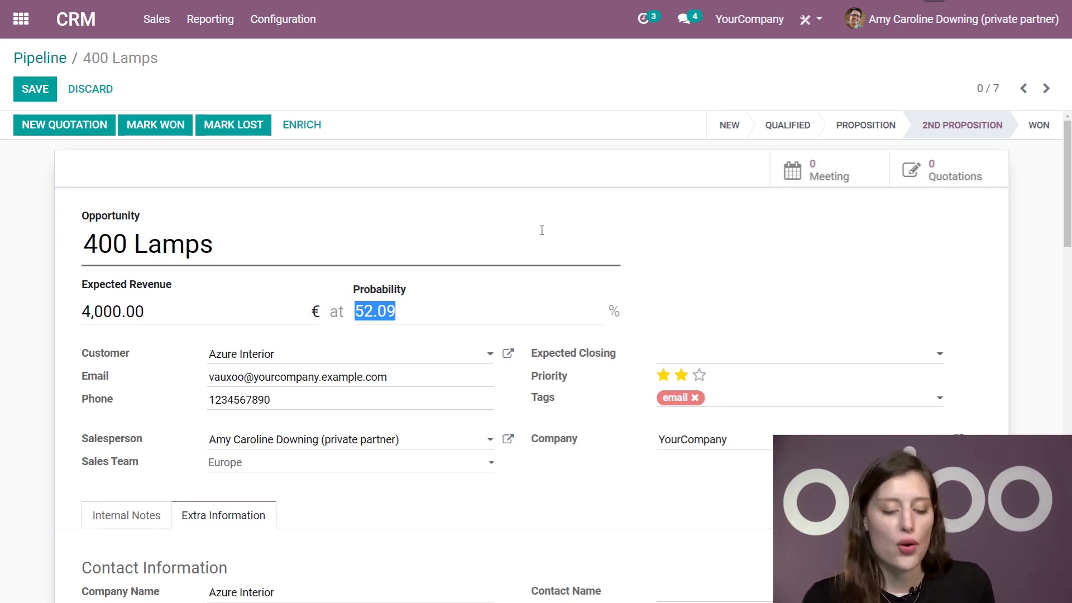
pyautogui.write('10')
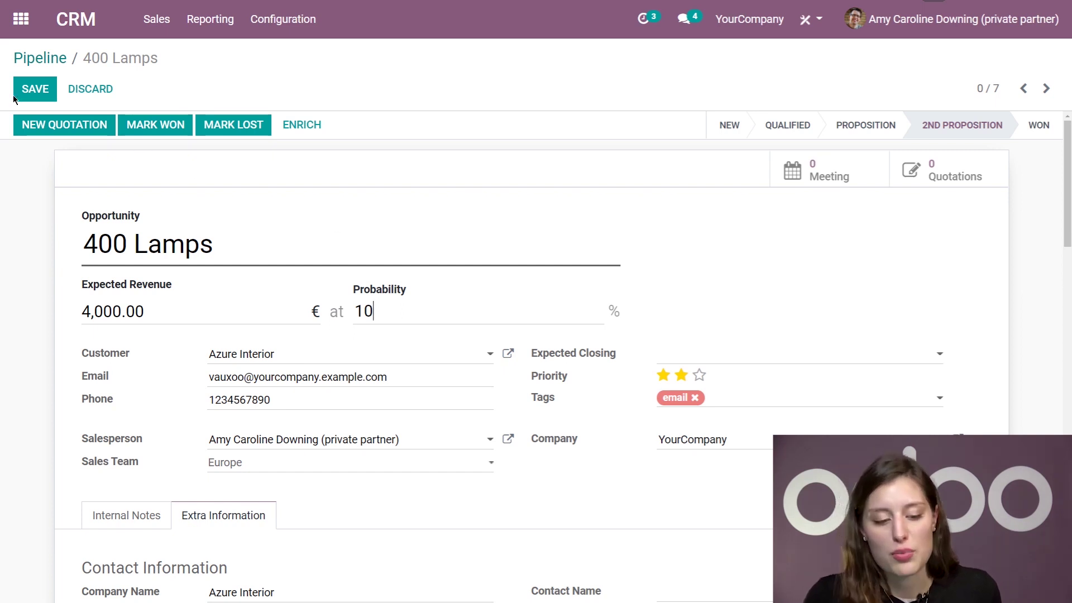
pyautogui.click(30, 94)
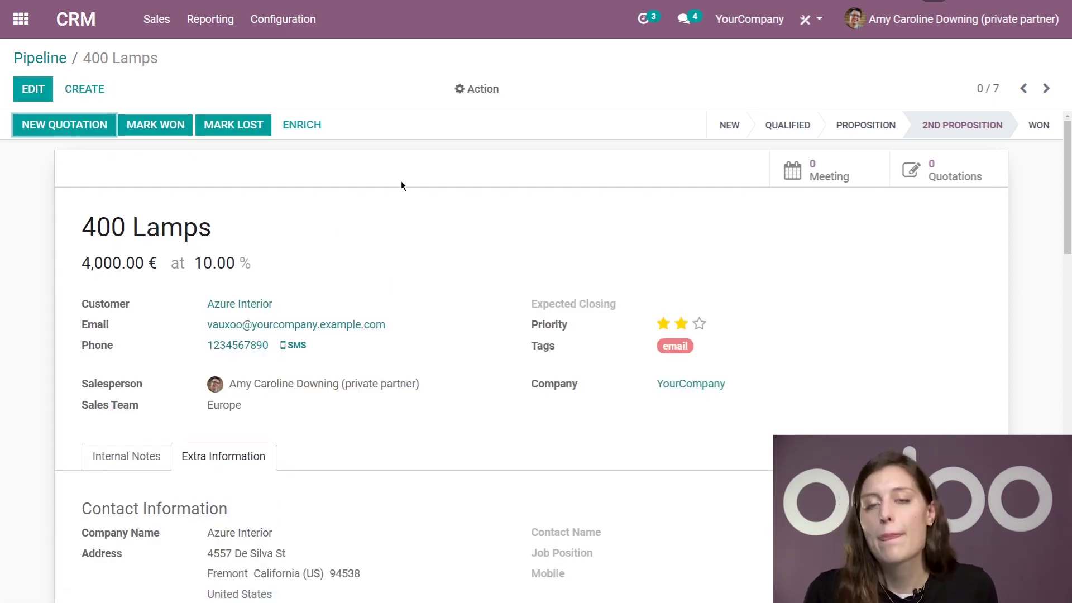
# Restore the opportunity's automatically computed probability and save the record.
pyautogui.click(33, 89)
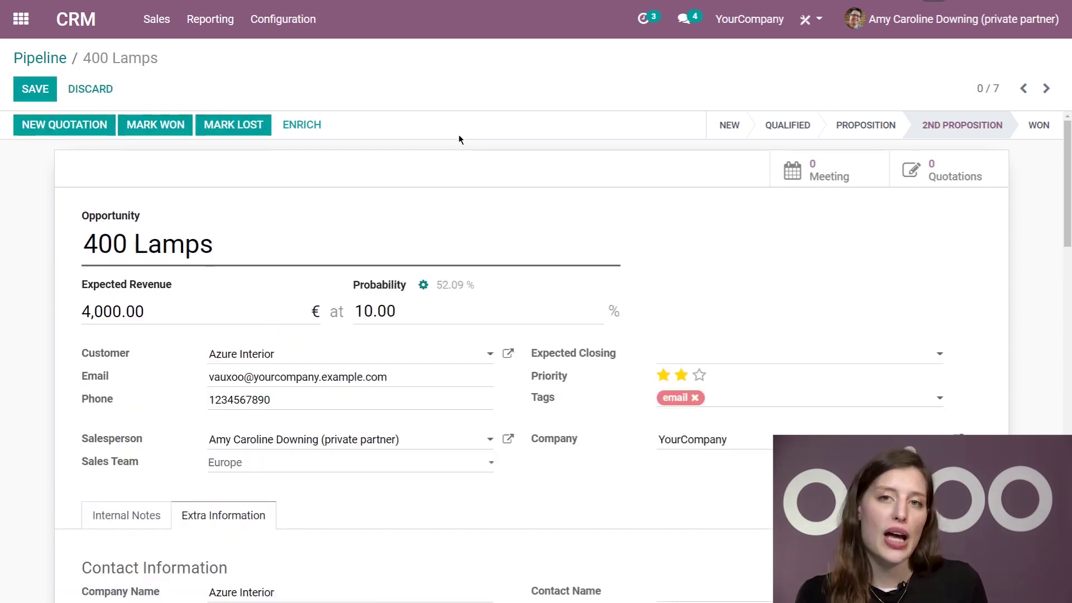
pyautogui.click(423, 287)
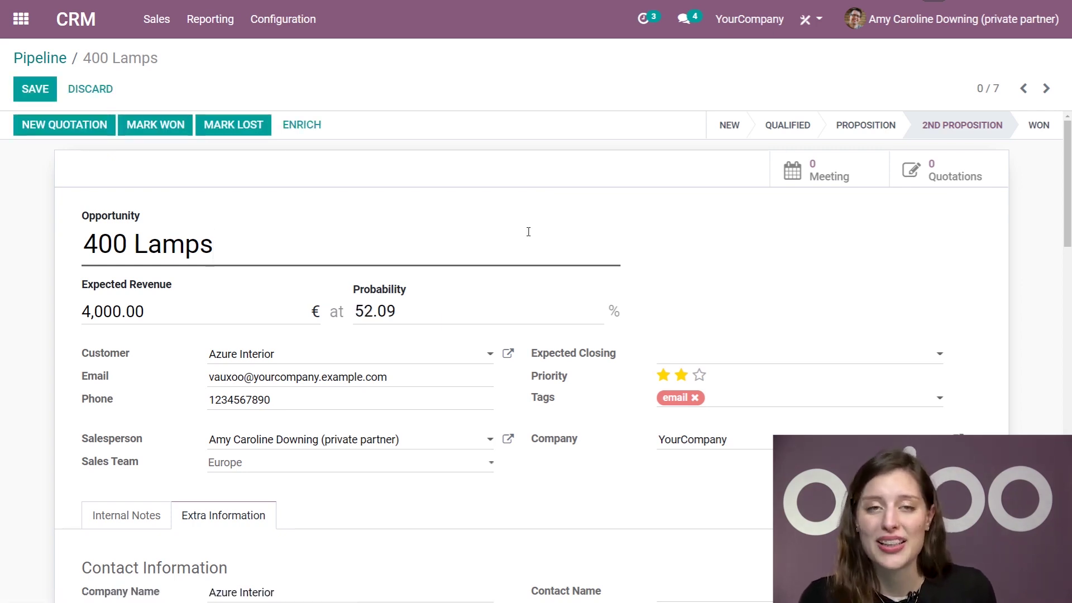
pyautogui.click(36, 89)
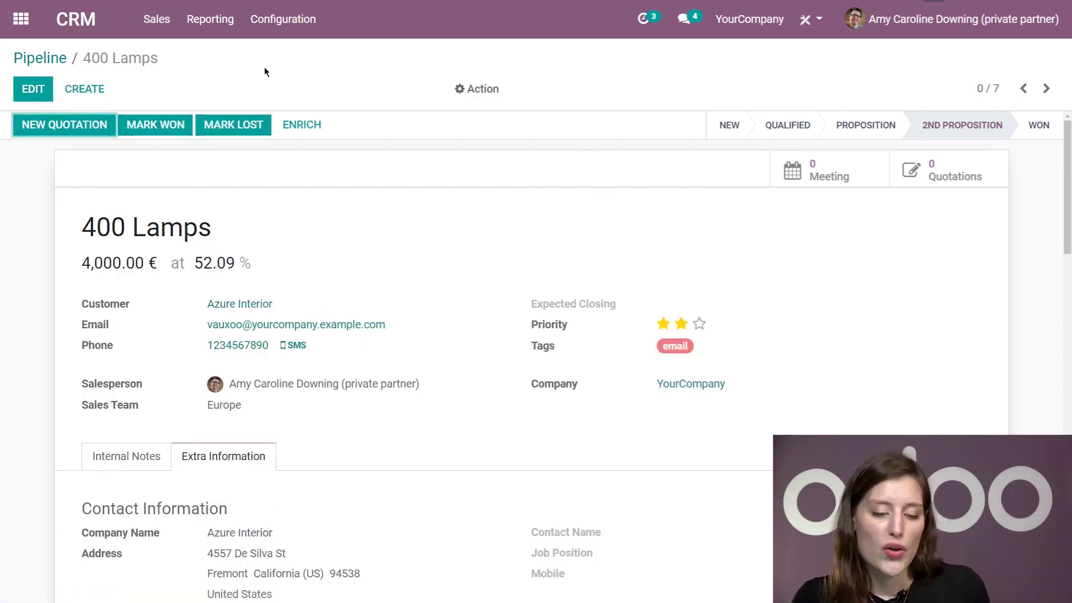
# In the CRM settings, add Language to the Predictive Lead Scoring fields, remove Phone Quality, and save.
pyautogui.click(288, 31)
pyautogui.click(294, 56)
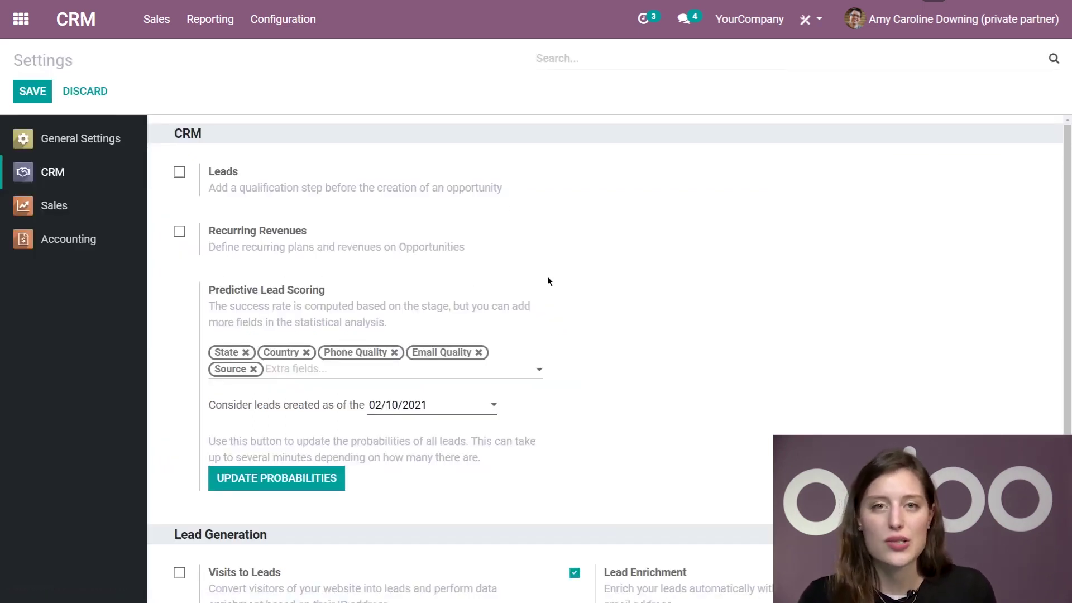
pyautogui.scroll(-1, 530, 287)
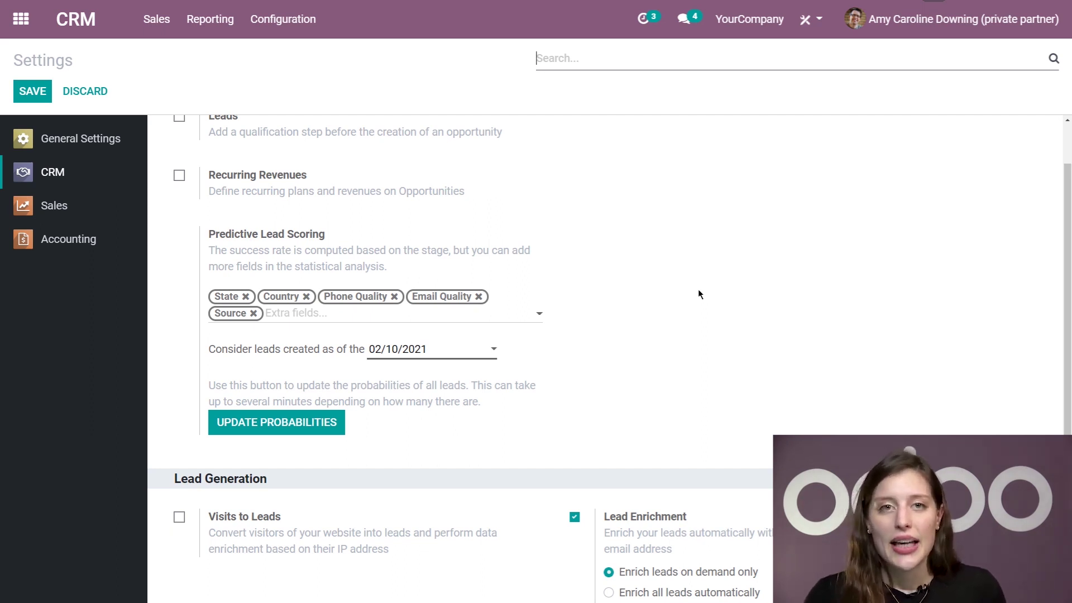
pyautogui.click(306, 312)
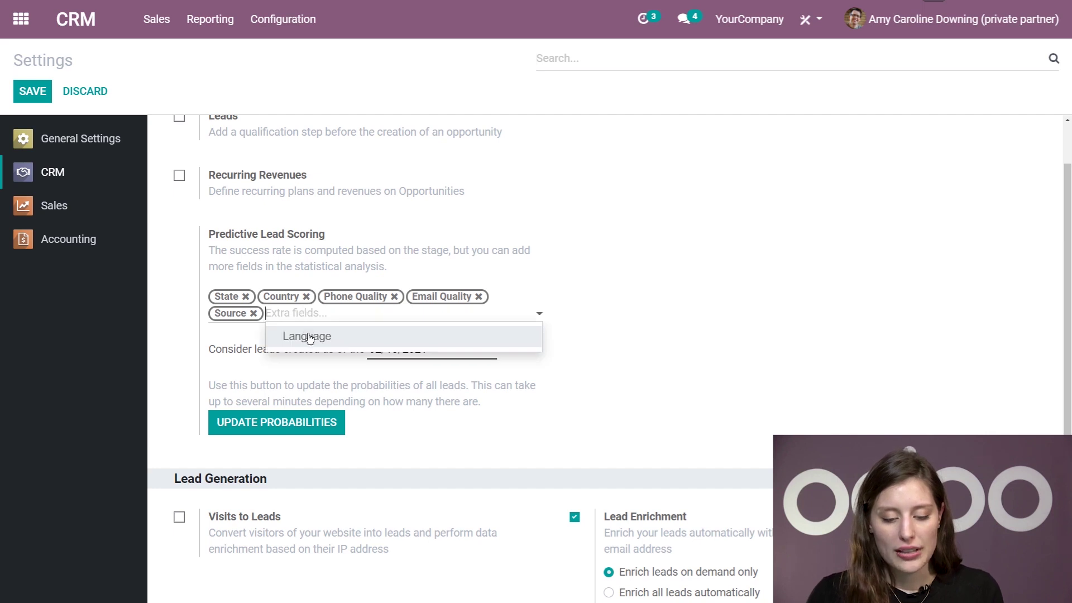
pyautogui.click(310, 337)
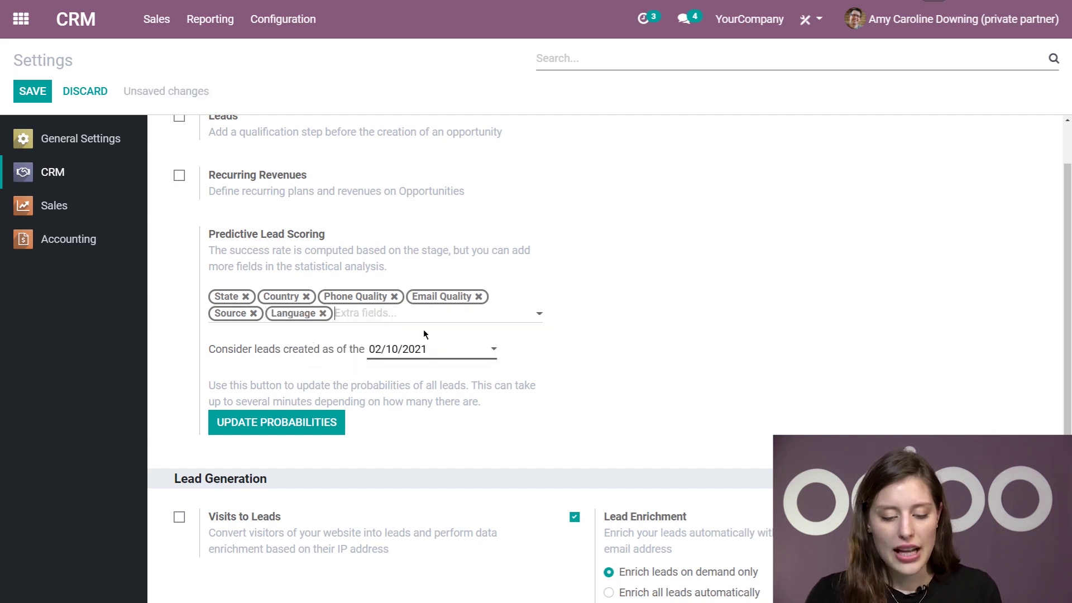
pyautogui.click(394, 296)
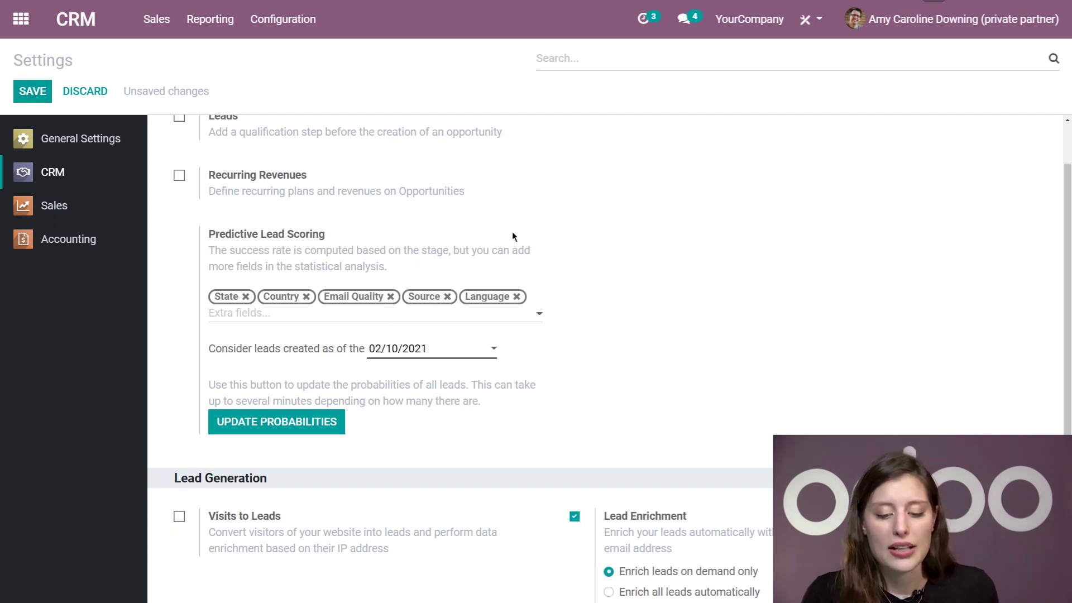
pyautogui.click(31, 92)
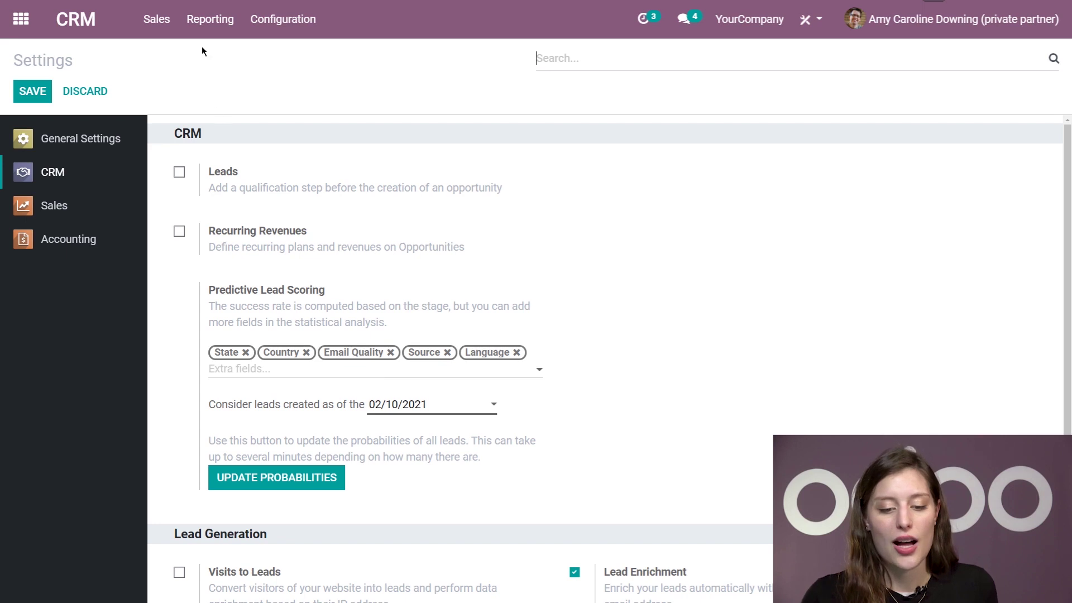
# Open the Pipeline Analysis report and review its creation-date filter periods and the fields offered for a custom filter.
pyautogui.click(211, 22)
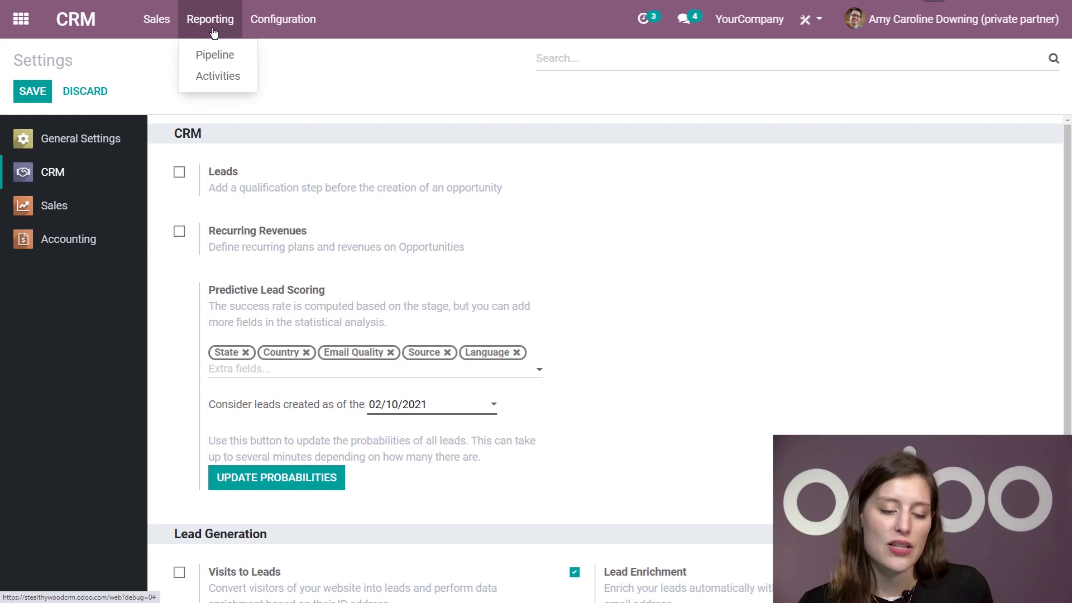
pyautogui.click(215, 54)
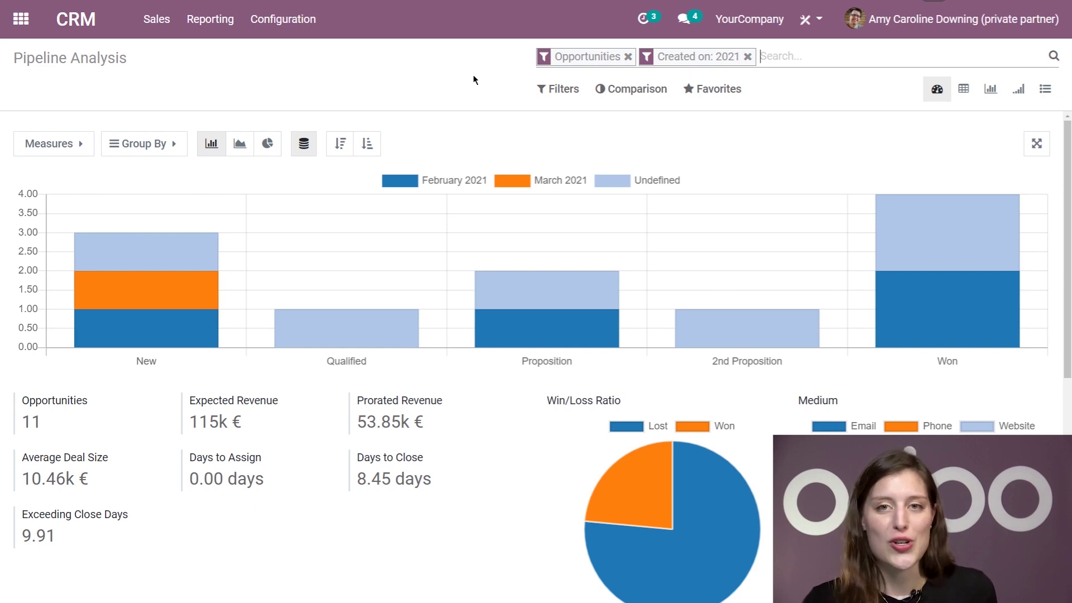
pyautogui.click(576, 91)
pyautogui.click(607, 200)
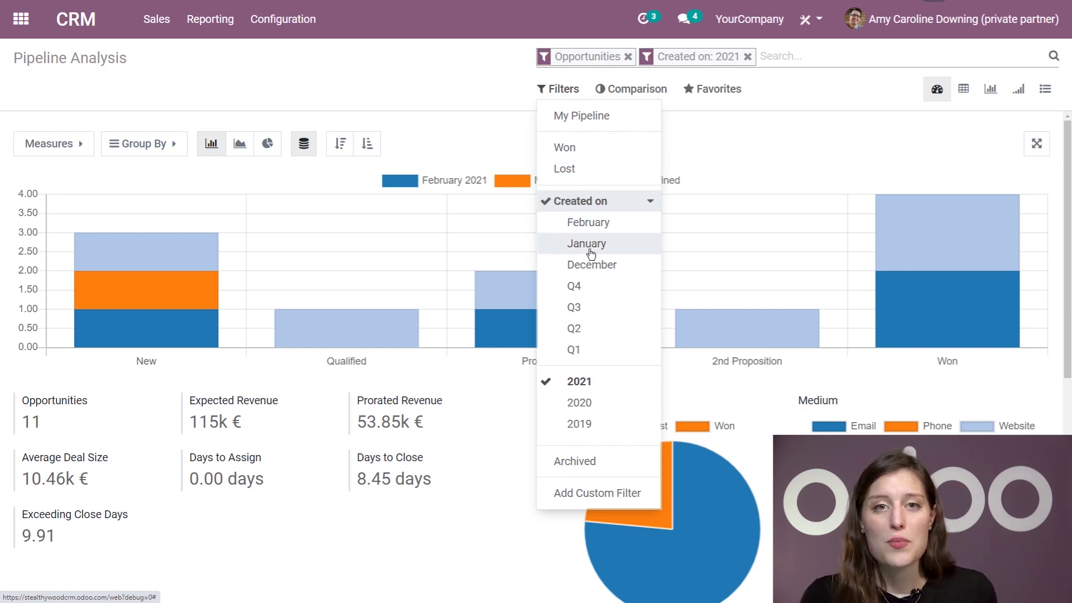
pyautogui.click(604, 491)
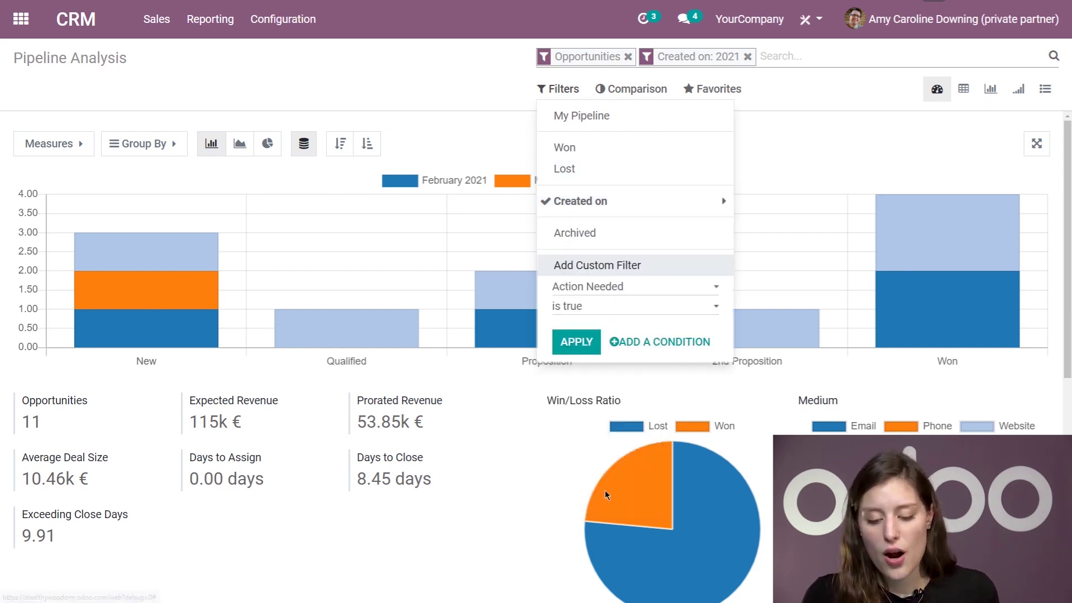
pyautogui.click(631, 288)
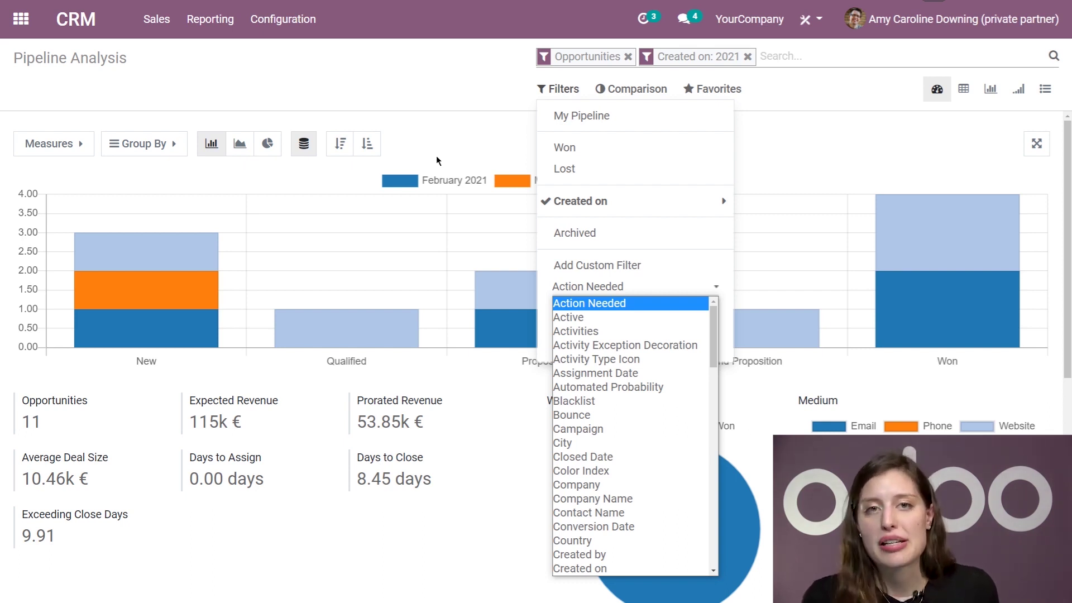
pyautogui.click(414, 96)
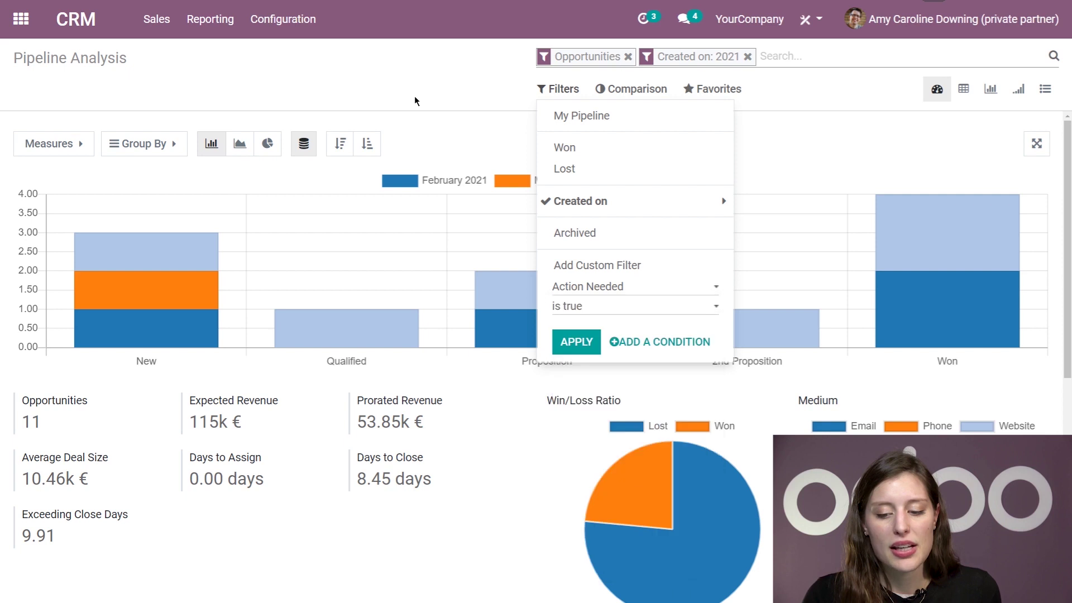
pyautogui.click(430, 96)
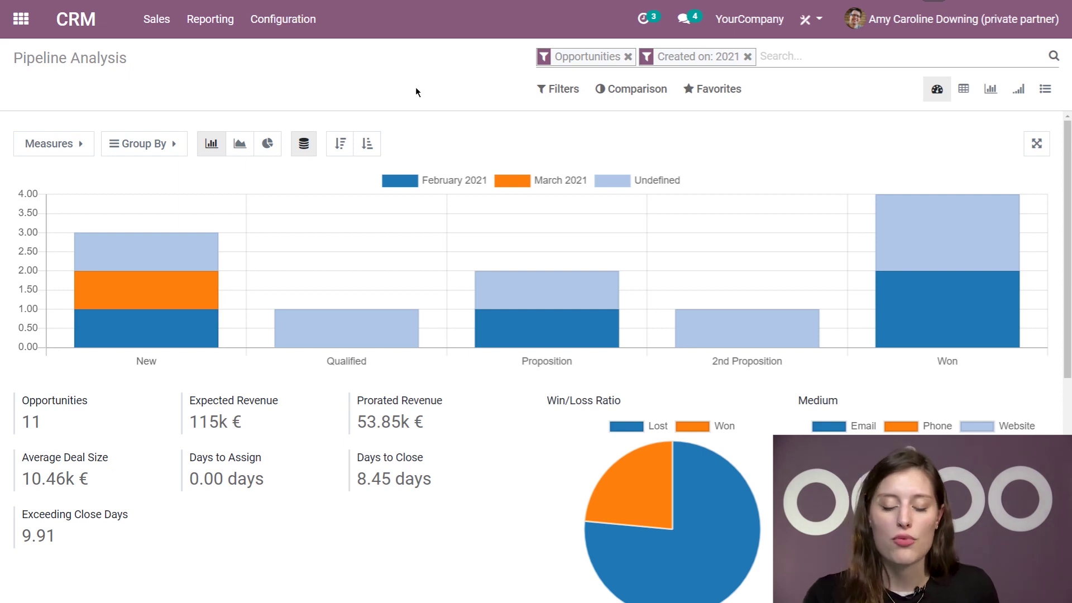
# Set the measure of the report's upper bar chart to Probability.
pyautogui.click(39, 144)
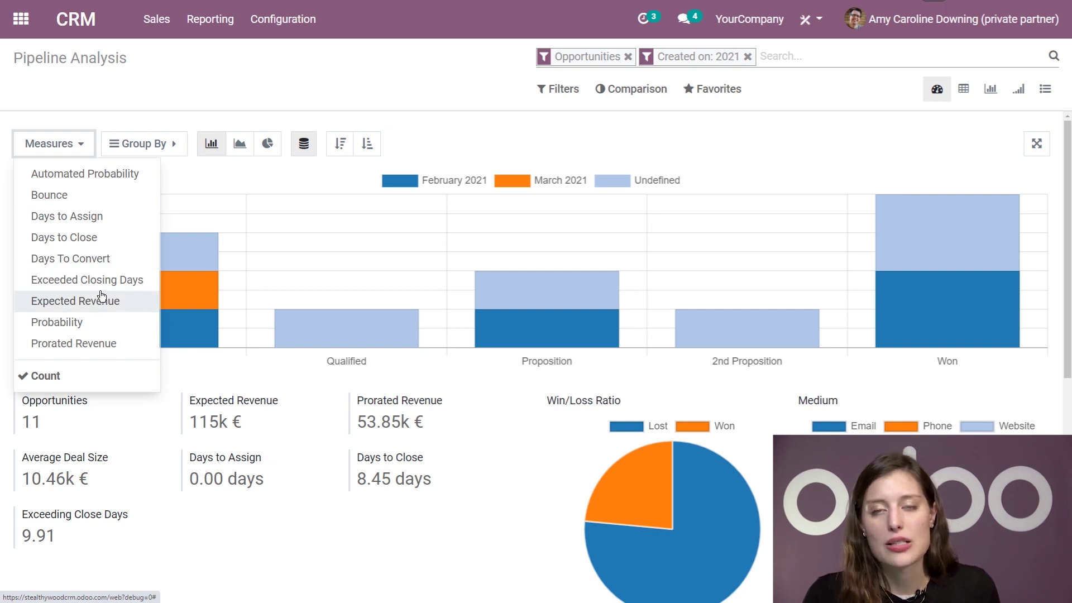
pyautogui.click(101, 329)
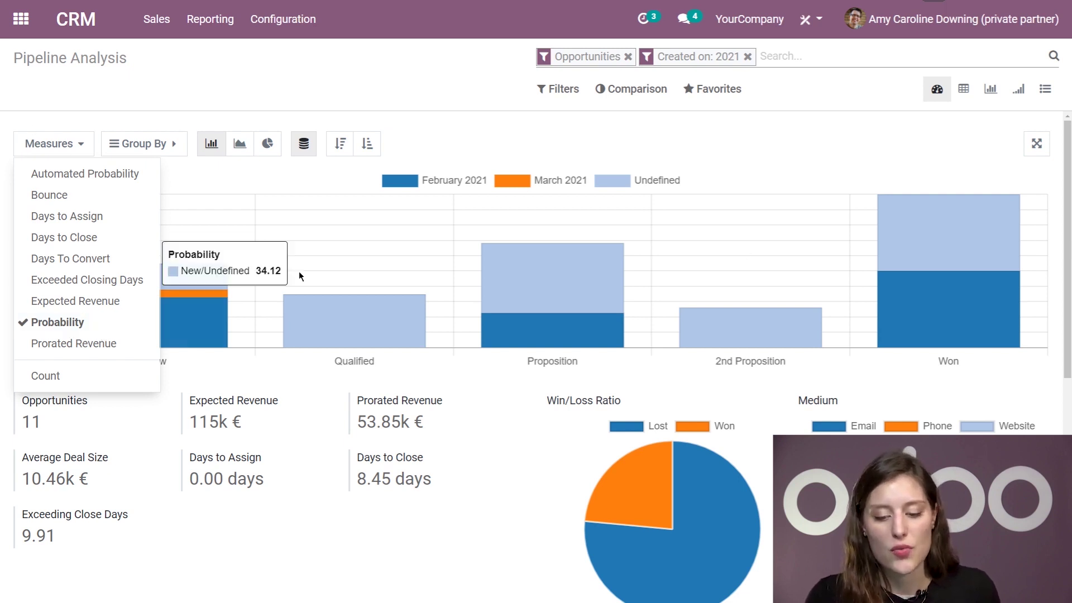
pyautogui.click(215, 104)
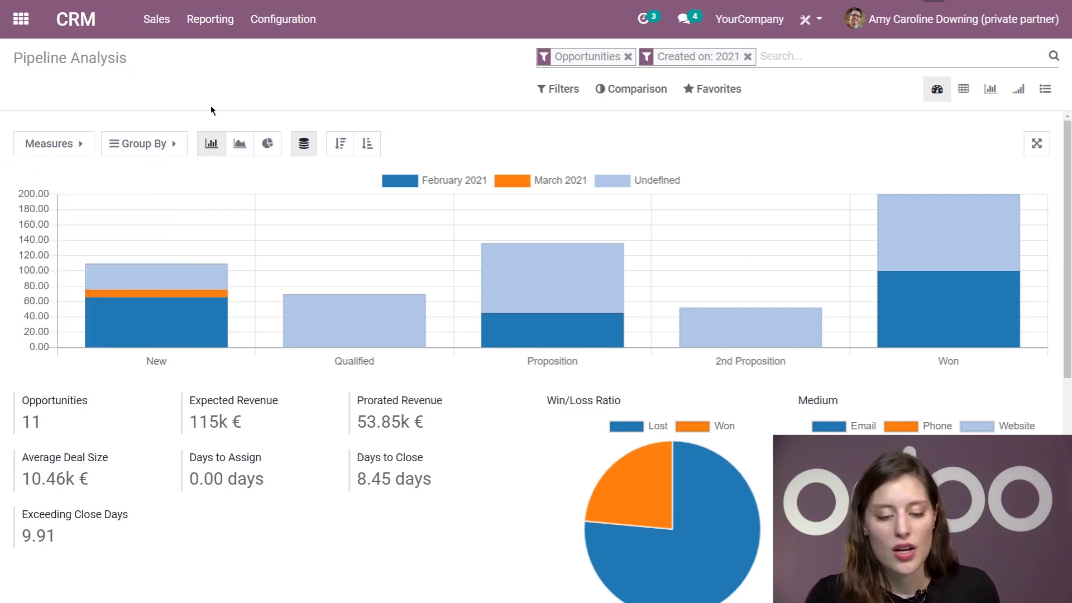
# Remove the Expected Closing and Stage groupings from the probability chart.
pyautogui.click(112, 148)
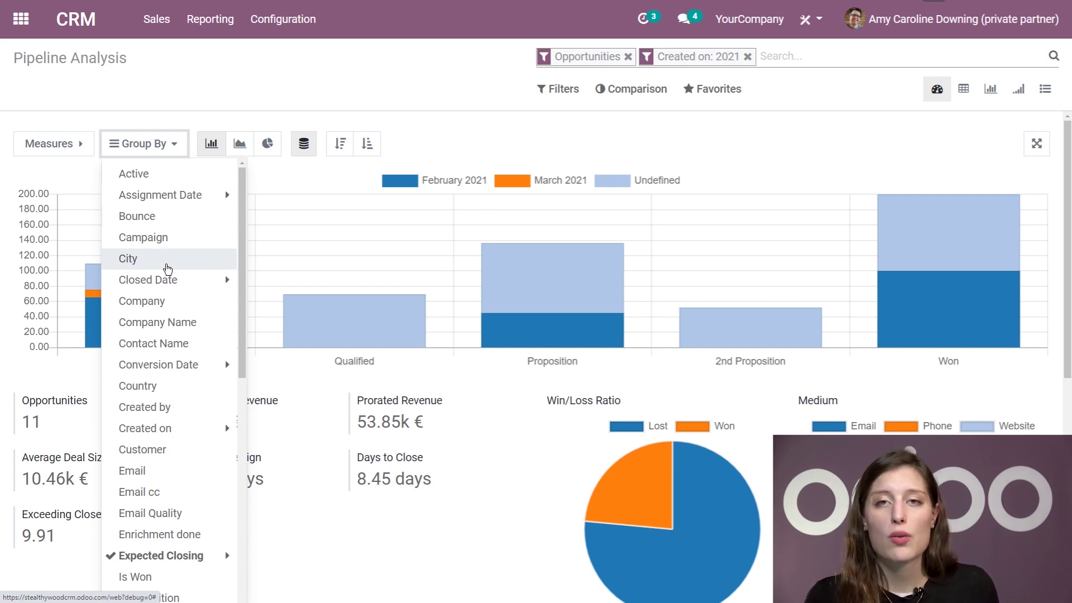
pyautogui.scroll(-3, 168, 268)
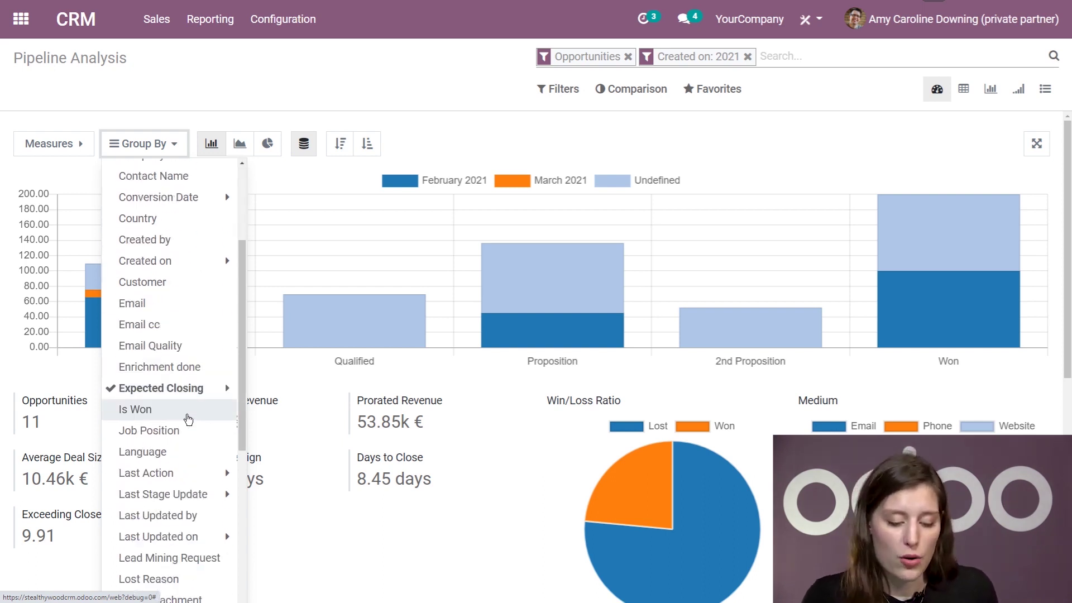
pyautogui.click(168, 389)
pyautogui.click(150, 451)
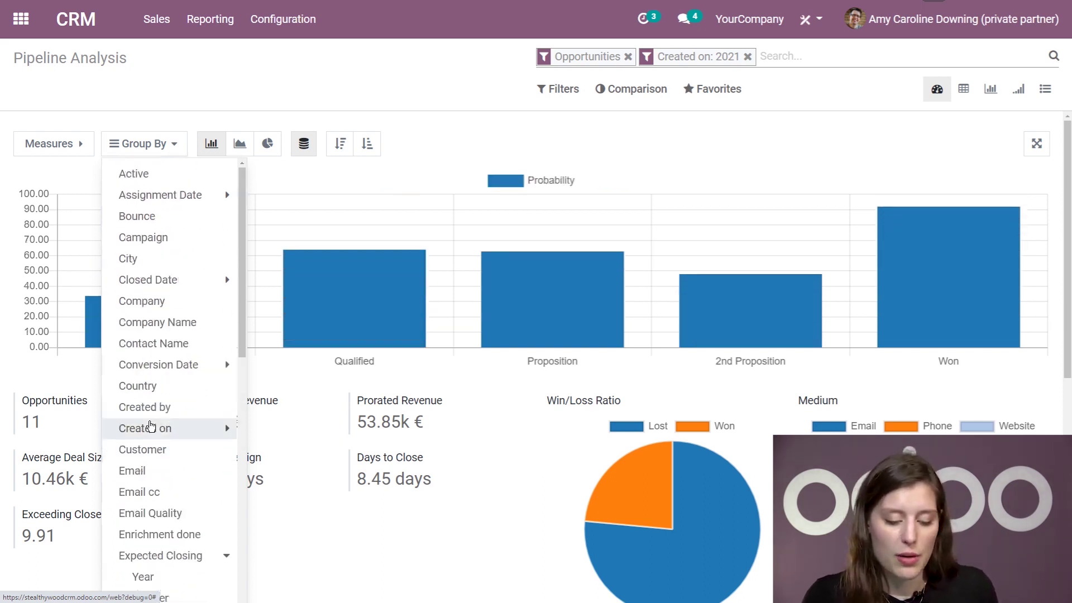
pyautogui.scroll(-10, 163, 458)
pyautogui.scroll(-2, 163, 459)
pyautogui.click(148, 478)
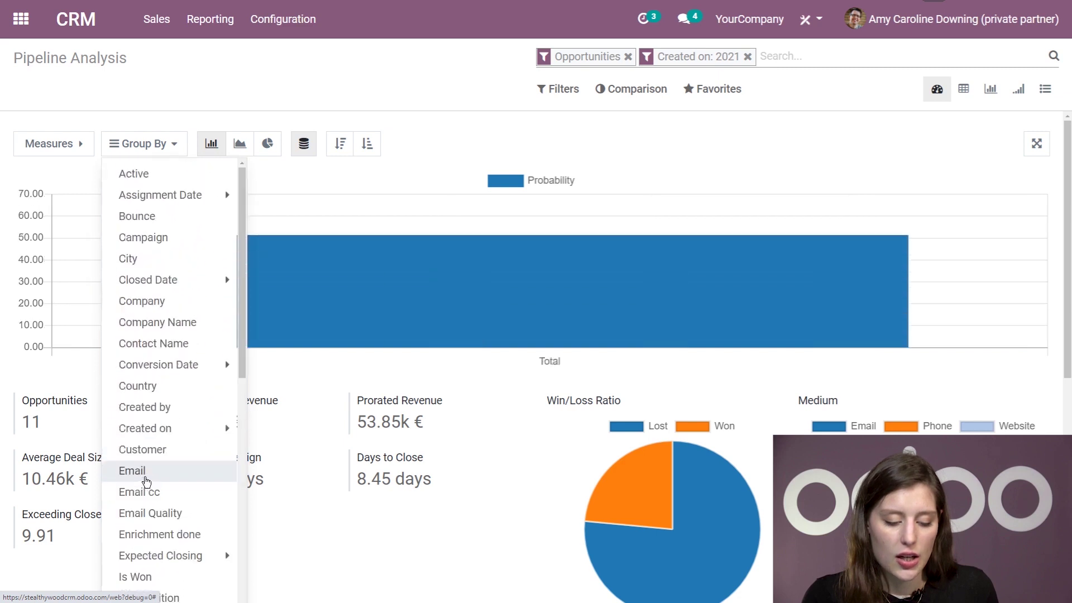
# Group the probability chart by Country, Email and Job Position.
pyautogui.scroll(-10, 149, 484)
pyautogui.scroll(10, 148, 480)
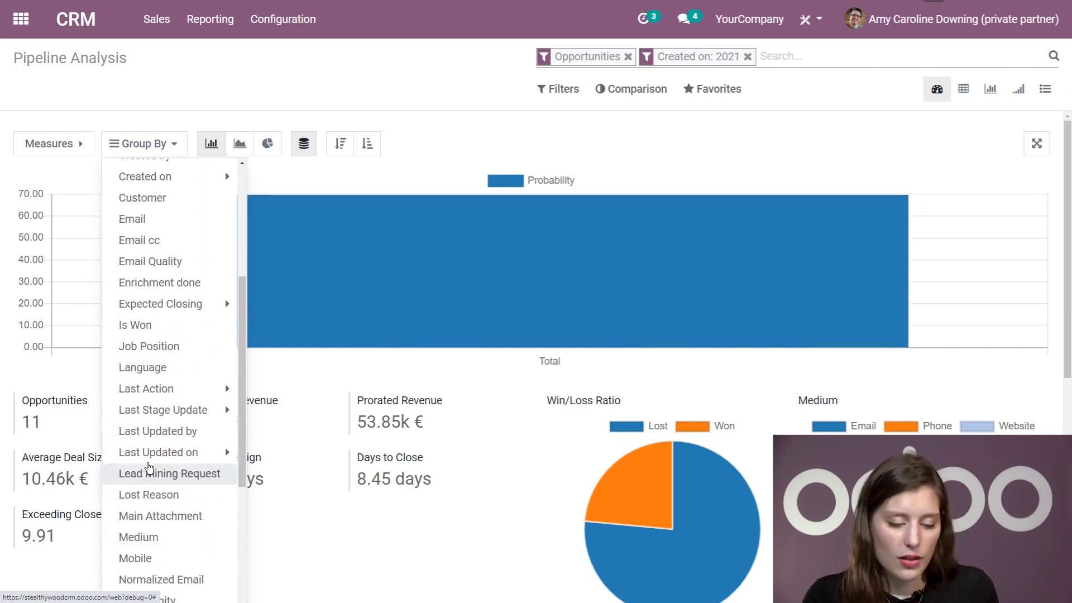
pyautogui.click(159, 358)
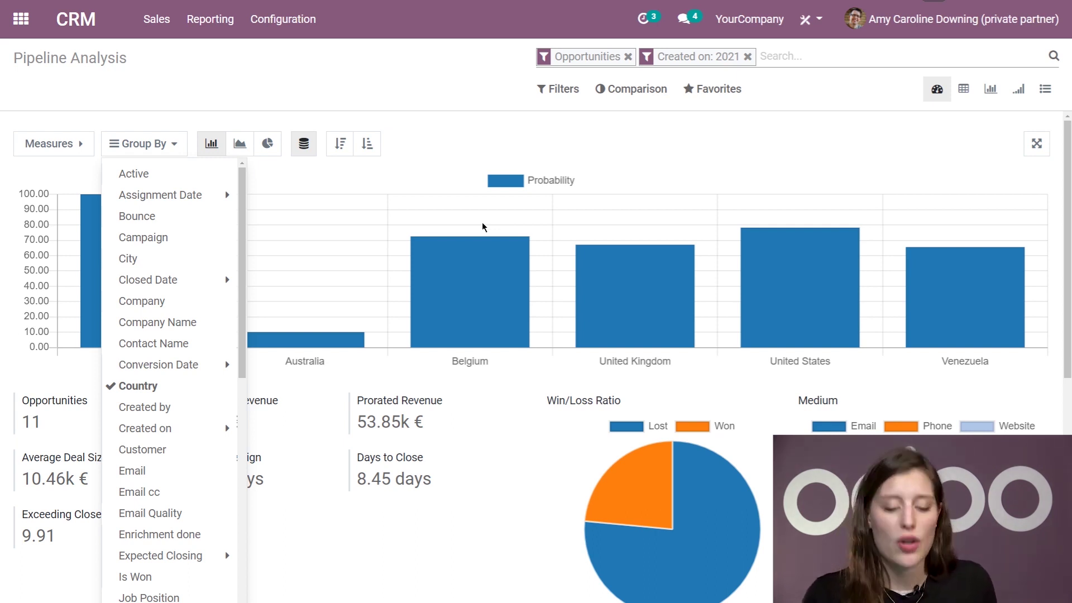
pyautogui.scroll(-3, 158, 301)
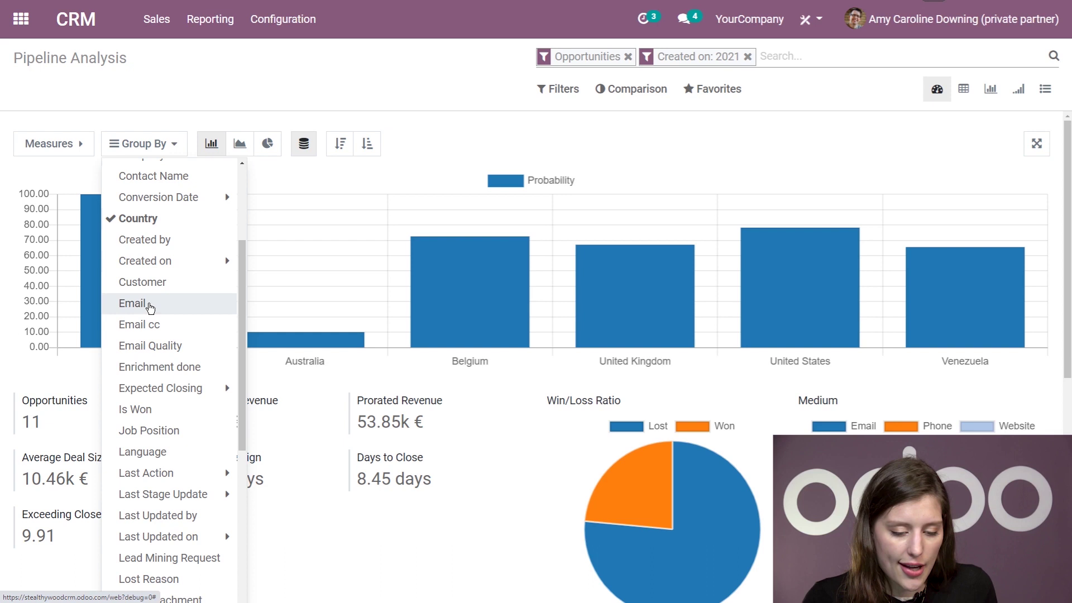
pyautogui.click(149, 304)
pyautogui.scroll(-2, 148, 324)
pyautogui.click(166, 487)
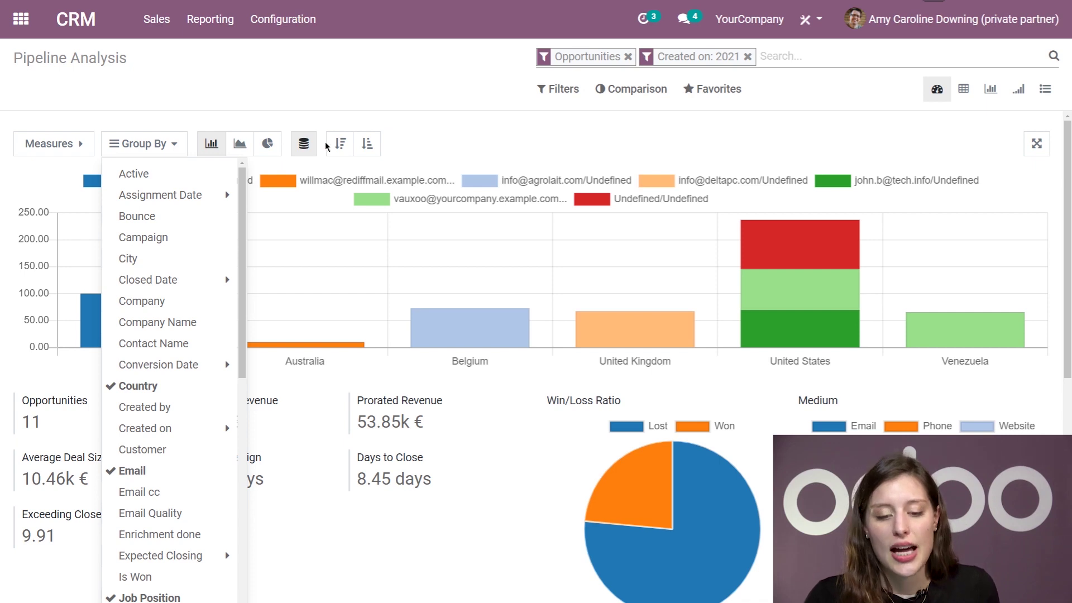
pyautogui.click(325, 106)
# Preview the grouped probability data as a line chart and a pie chart, and return to the bar chart.
pyautogui.click(240, 145)
pyautogui.click(266, 142)
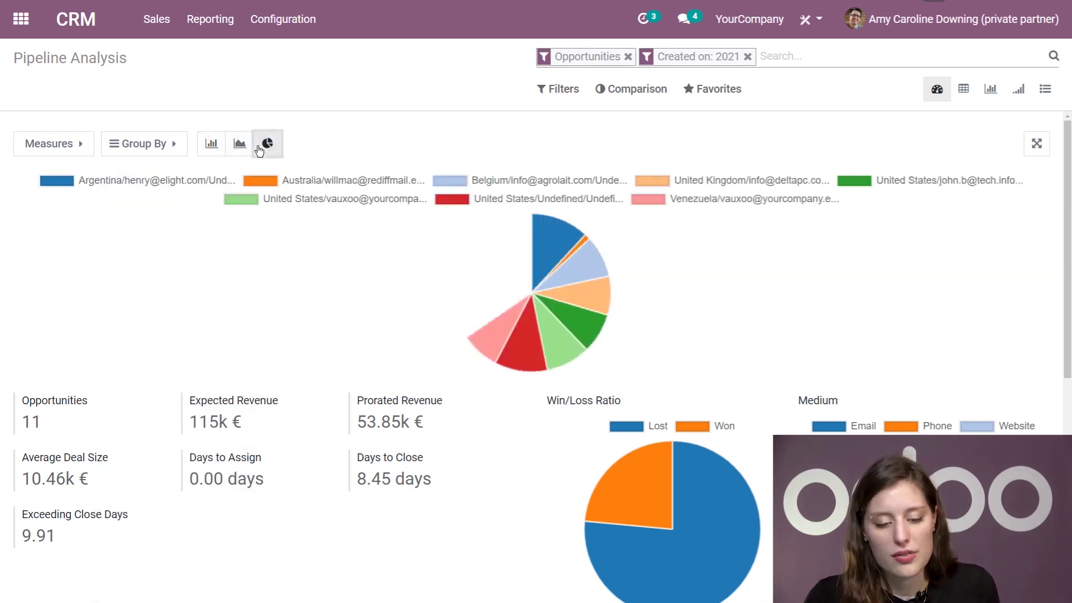
pyautogui.click(212, 145)
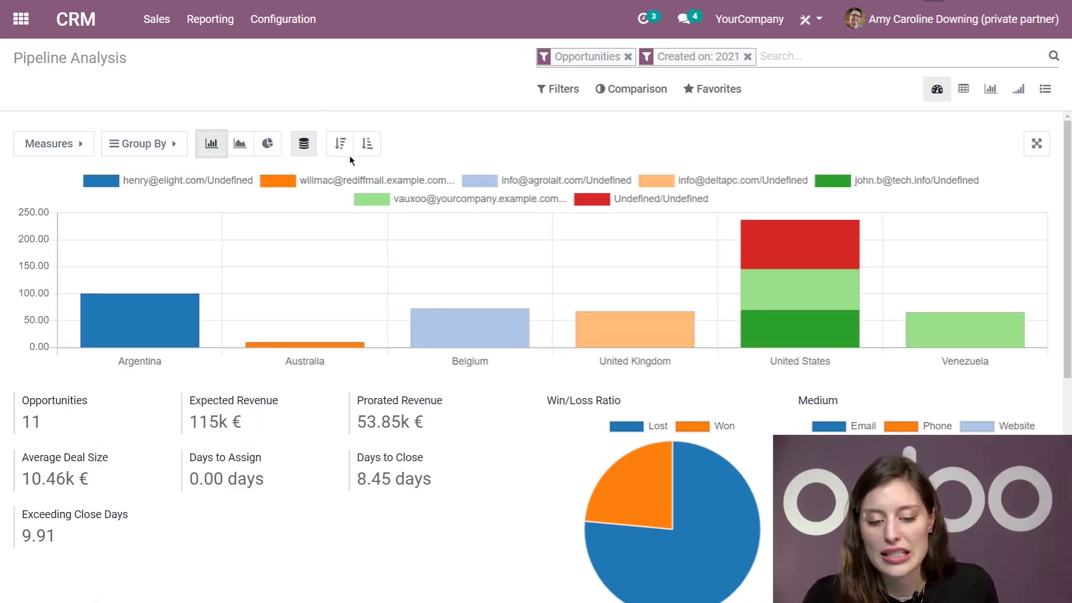
# Review the measures available for the expected revenue pivot table and the weekly closed-date cohort table in the report.
pyautogui.scroll(-5, 317, 231)
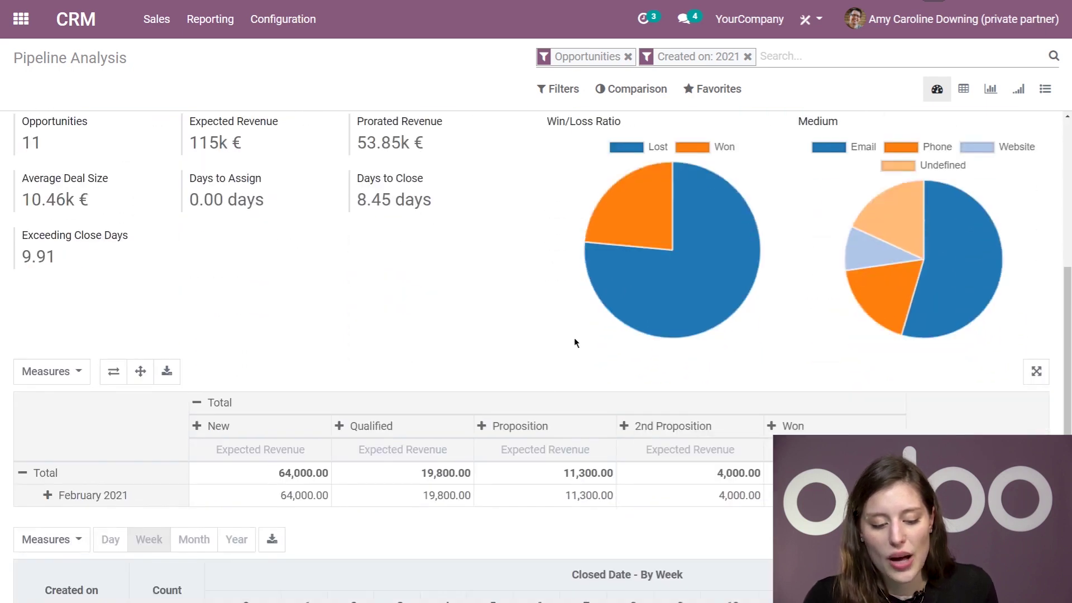
pyautogui.scroll(-2, 574, 339)
pyautogui.click(50, 241)
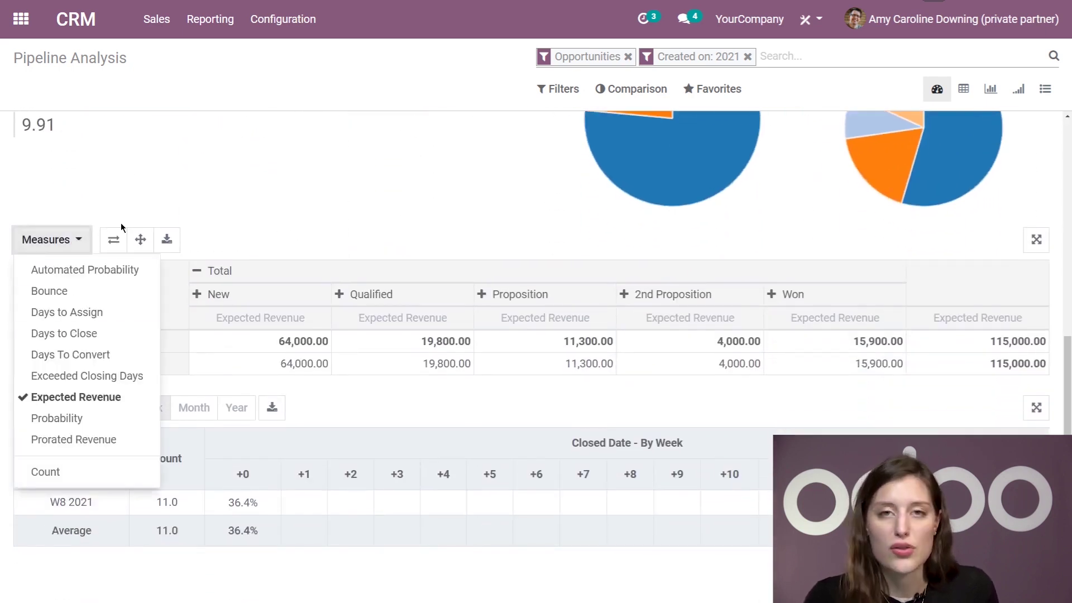
pyautogui.click(180, 196)
pyautogui.click(51, 408)
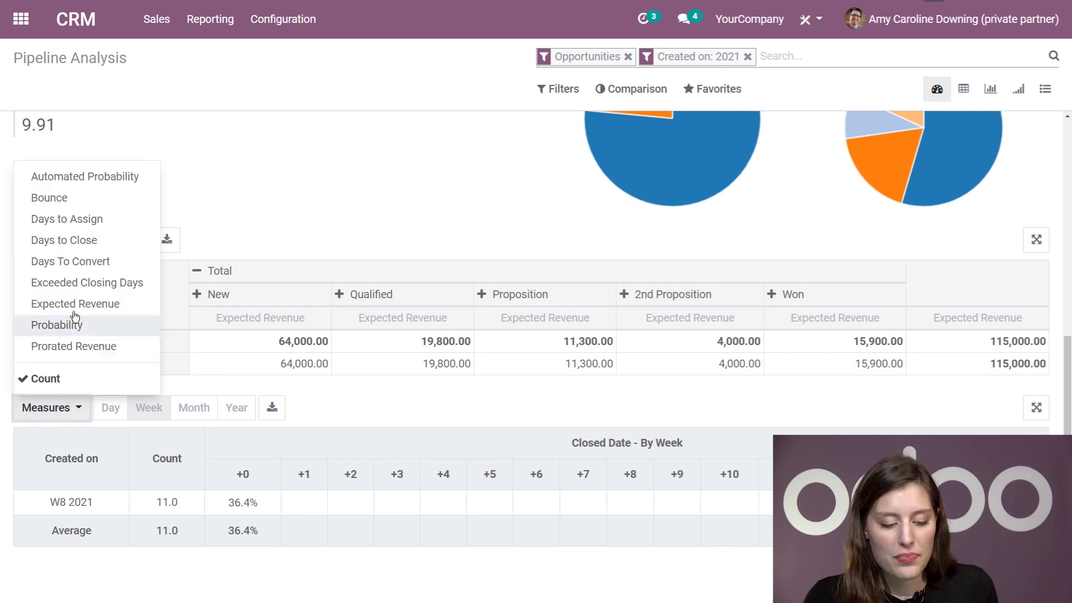
pyautogui.click(304, 198)
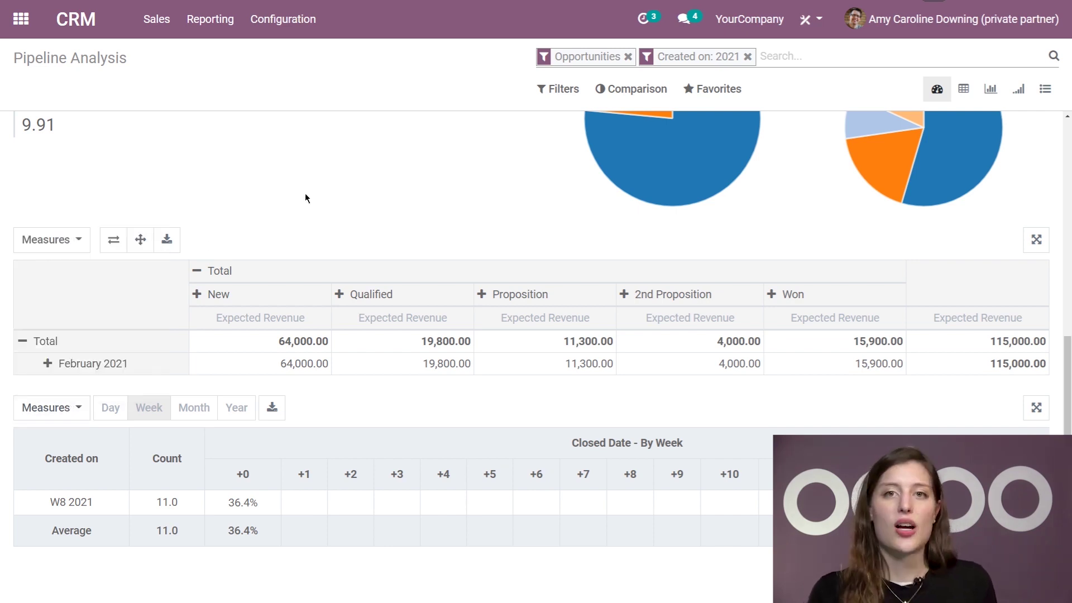
pyautogui.scroll(7, 307, 192)
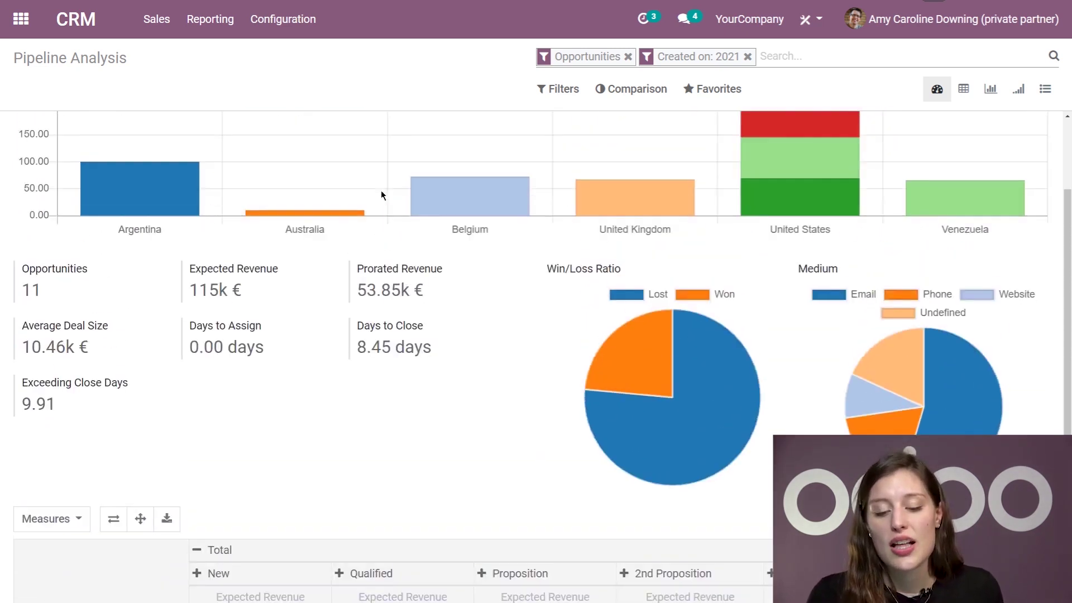